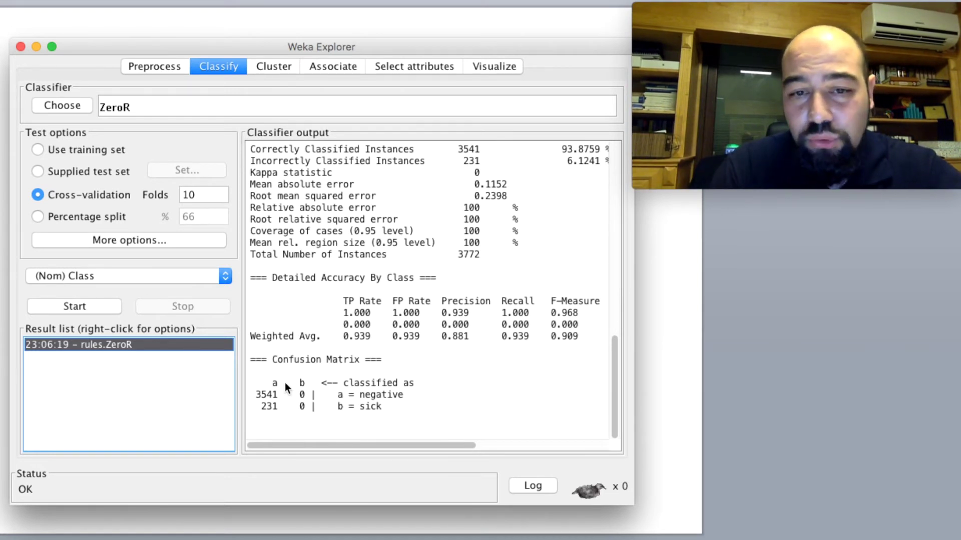
Choose the lazy IBk classifier and evaluate it on the Class attribute with 10-fold cross-validation
scroll(333, 406, "up", 3)
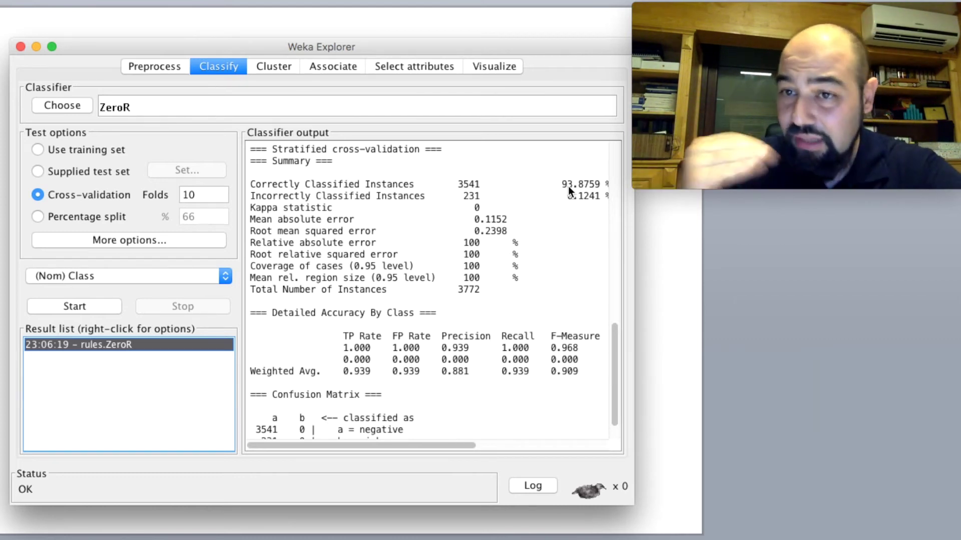
left_click(81, 105)
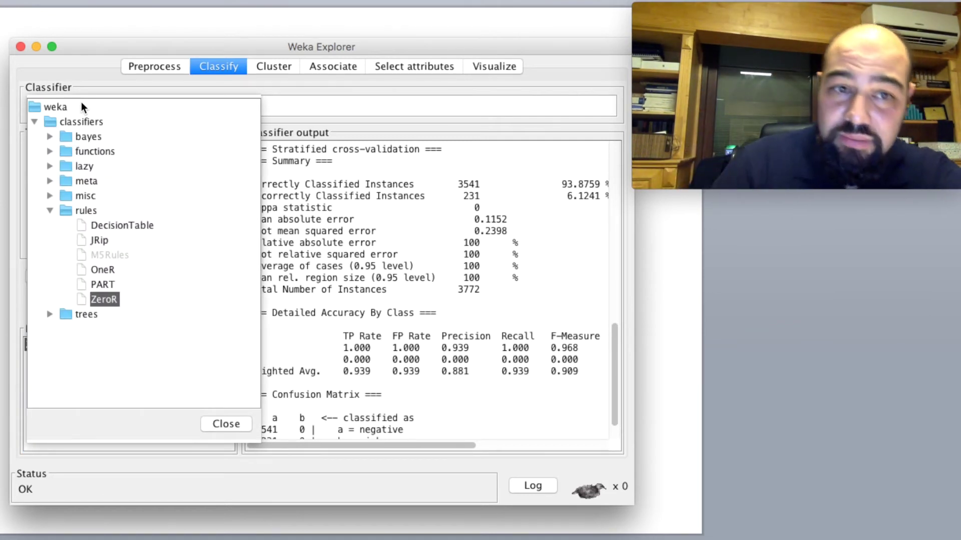
left_click(46, 166)
left_click(89, 182)
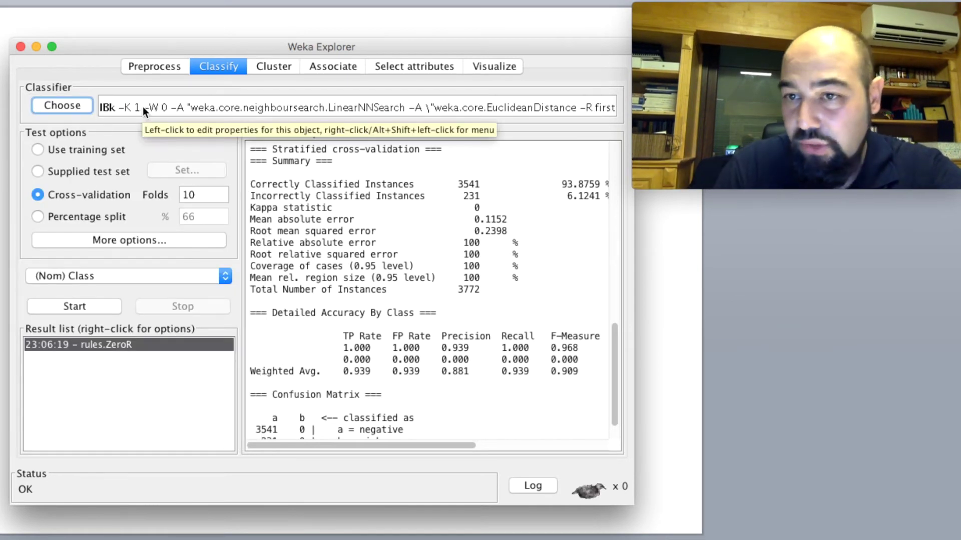
left_click(86, 306)
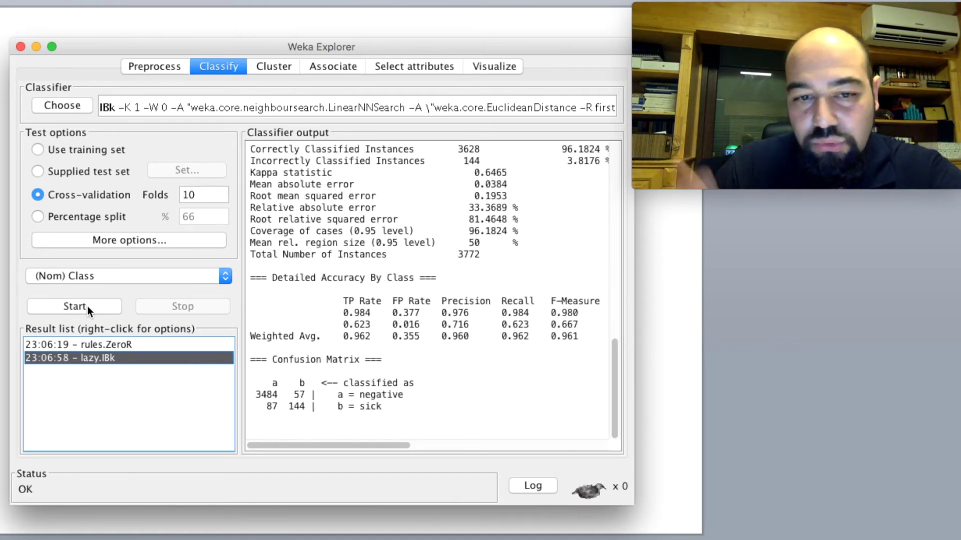
Compare the accuracy and confusion matrix of the IBk run with those of the ZeroR run
scroll(500, 200, "up", 2)
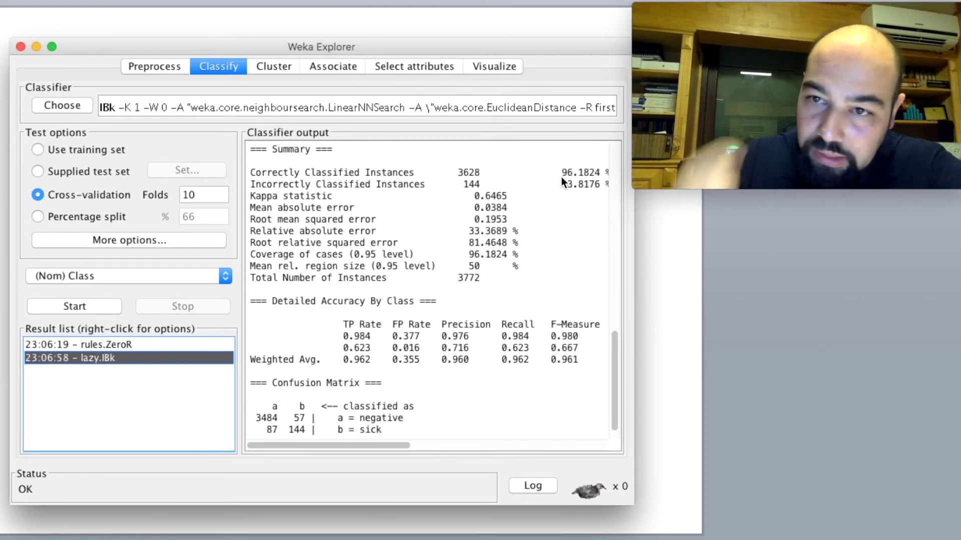
scroll(562, 180, "down", 2)
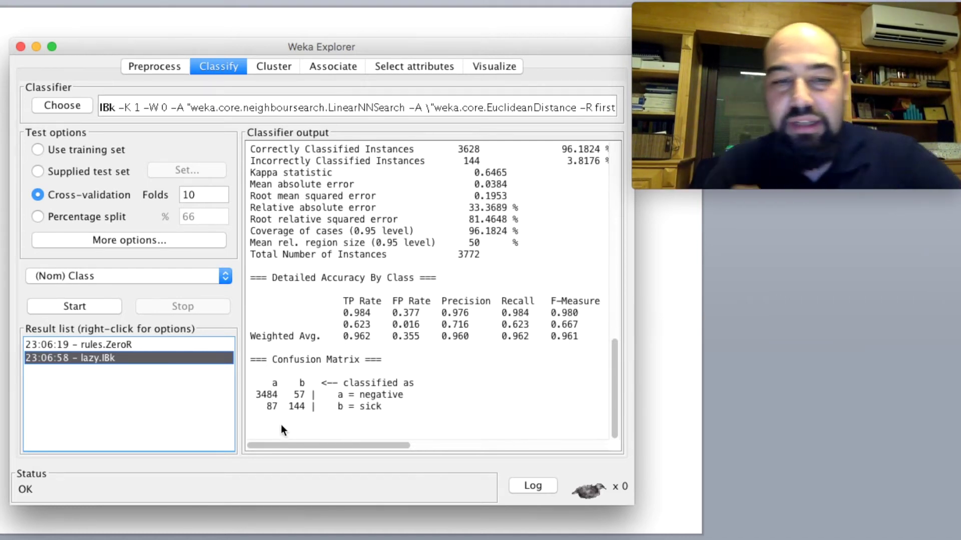
left_click(155, 345)
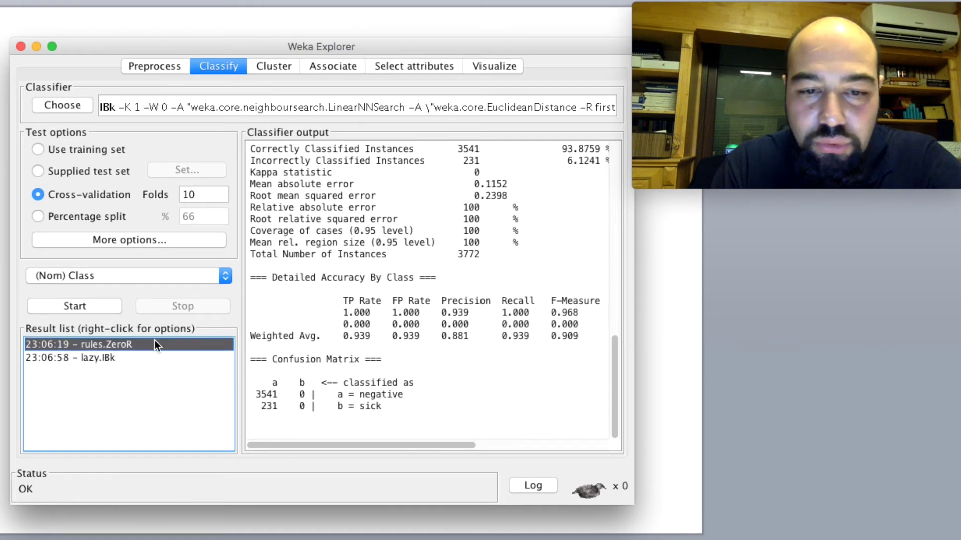
left_click(126, 358)
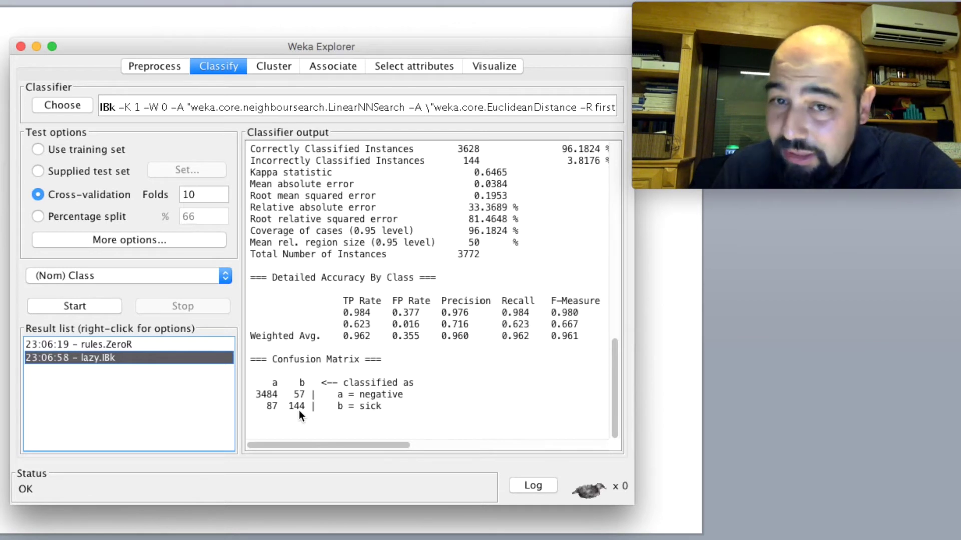
Open the list of preprocessing filters and expand the supervised instance filters
left_click(155, 70)
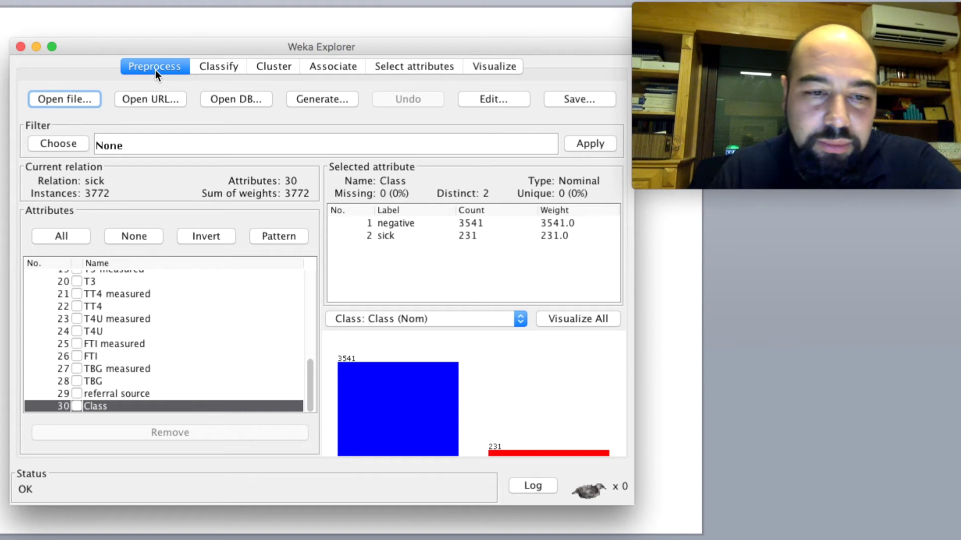
left_click(70, 144)
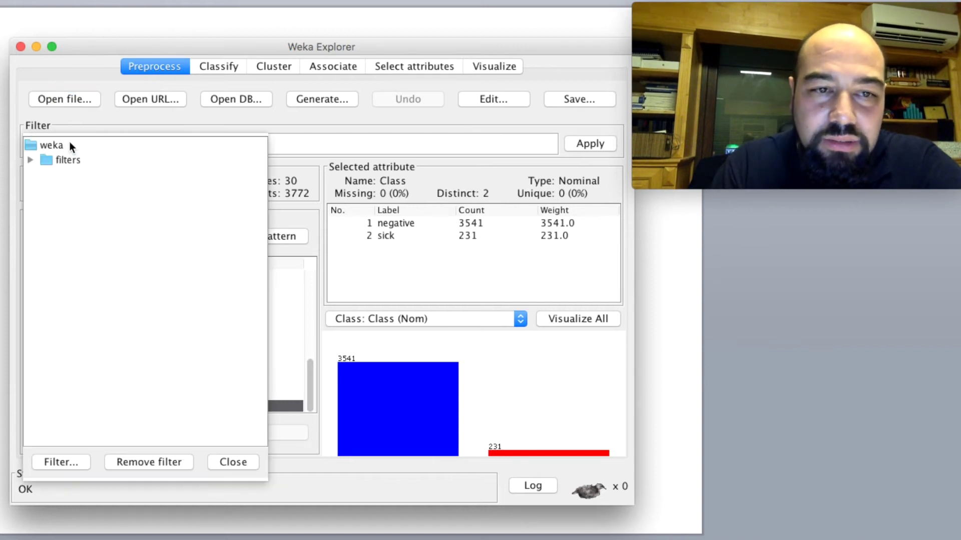
left_click(30, 160)
left_click(46, 204)
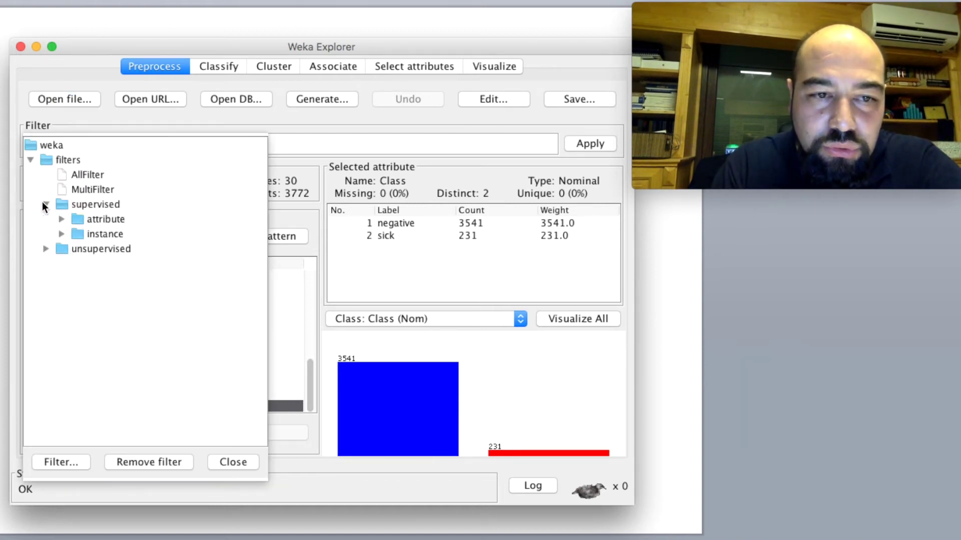
left_click(61, 236)
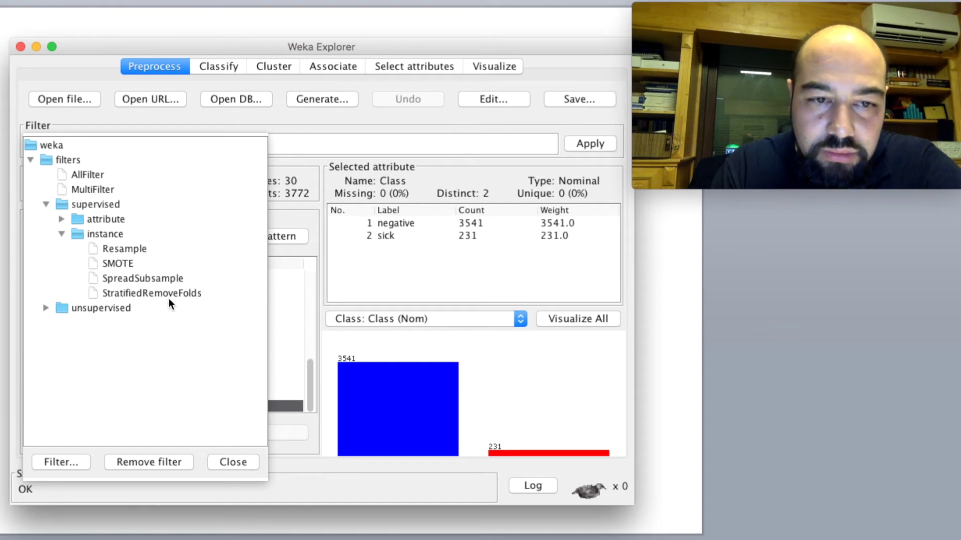
Examine the supervised attribute filters and the unsupervised instance and attribute filters
left_click(63, 220)
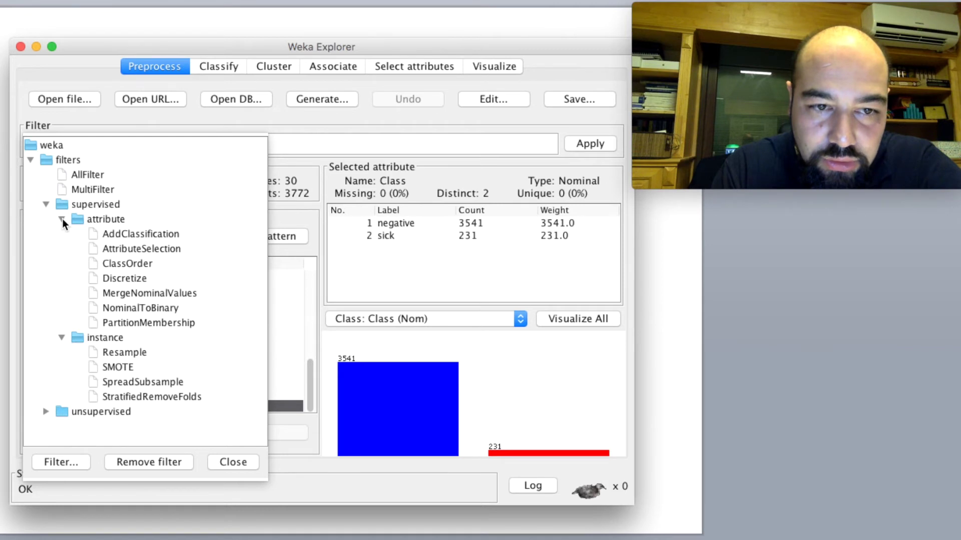
left_click(62, 219)
left_click(44, 304)
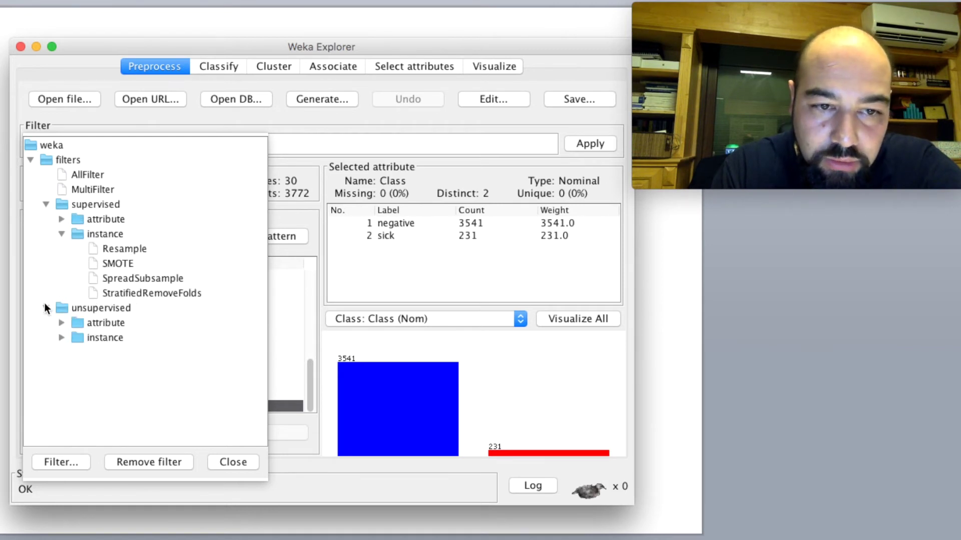
left_click(61, 338)
scroll(152, 340, "down", 2)
scroll(152, 338, "down", 3)
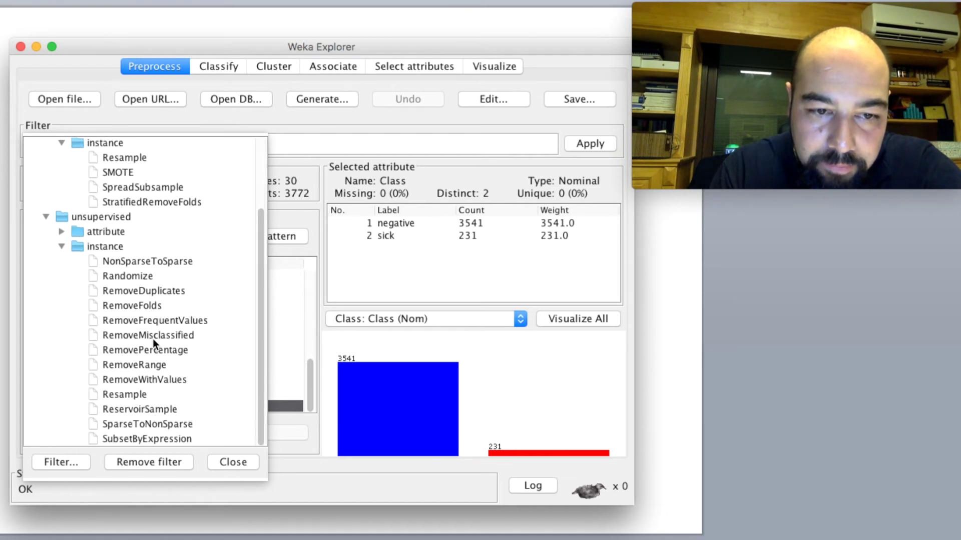
scroll(152, 338, "up", 5)
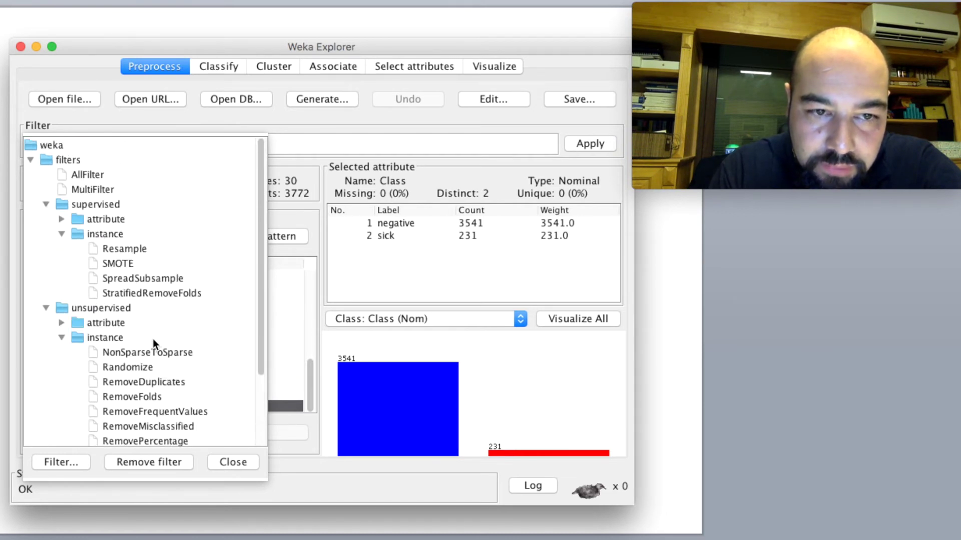
left_click(61, 323)
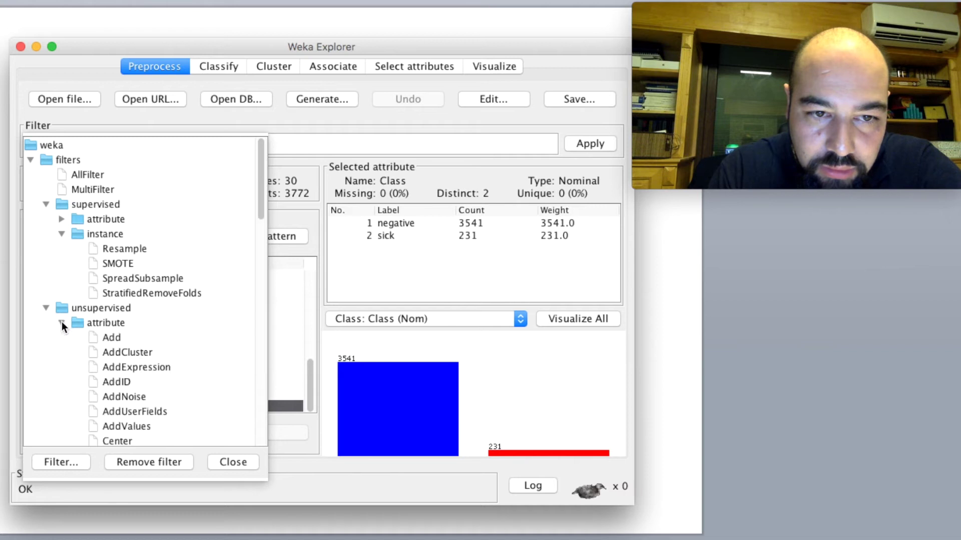
Apply the supervised instance filter SpreadSubsample with its default settings and show the Class attribute's distribution
left_click(137, 277)
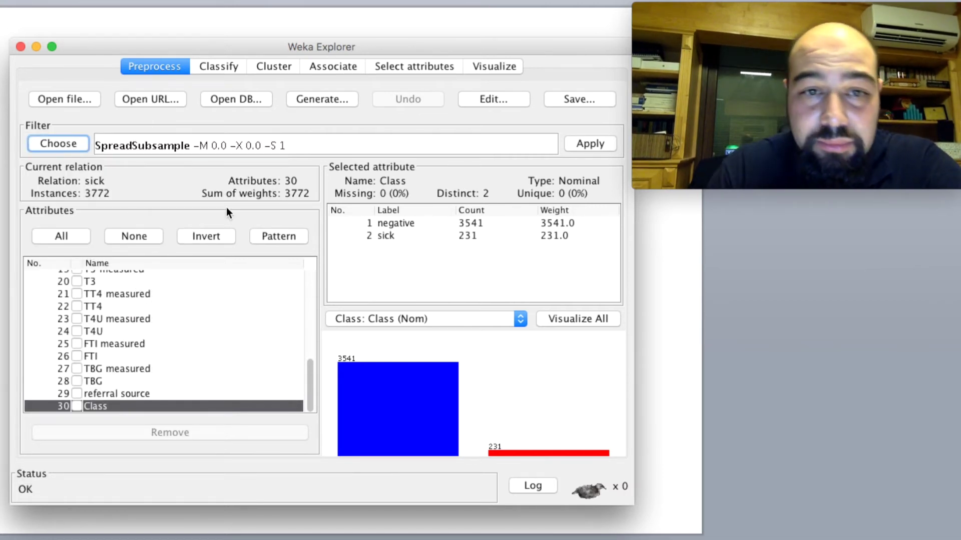
left_click(823, 279)
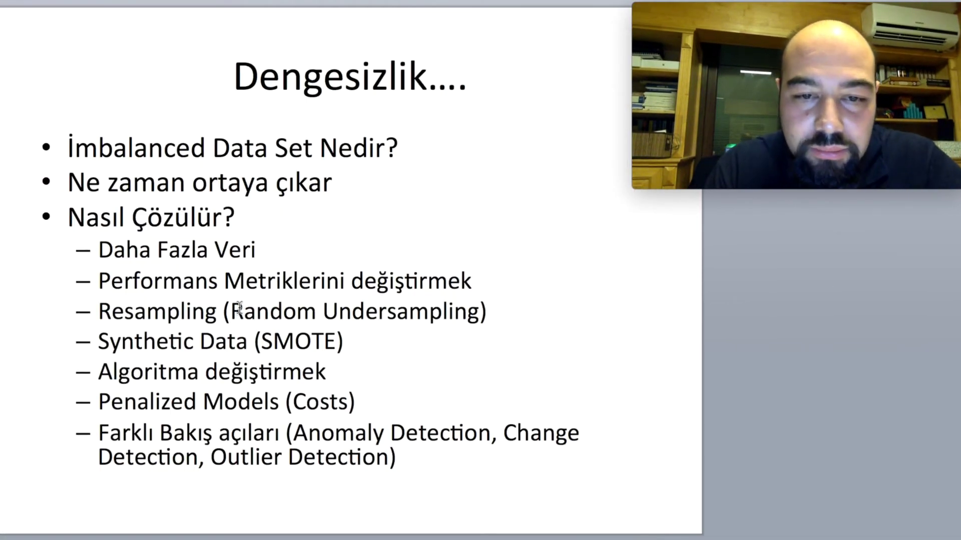
key("super+Tab")
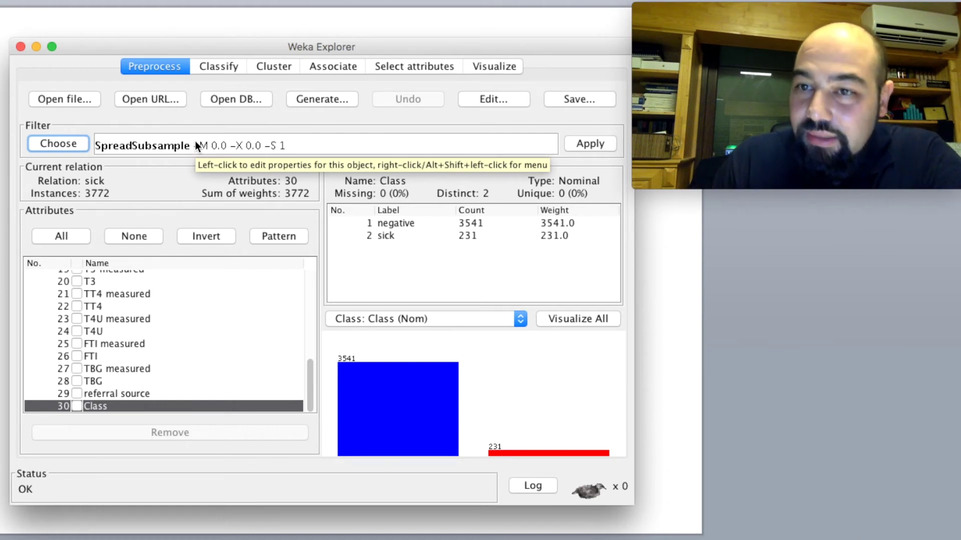
left_click(577, 142)
left_click(146, 408)
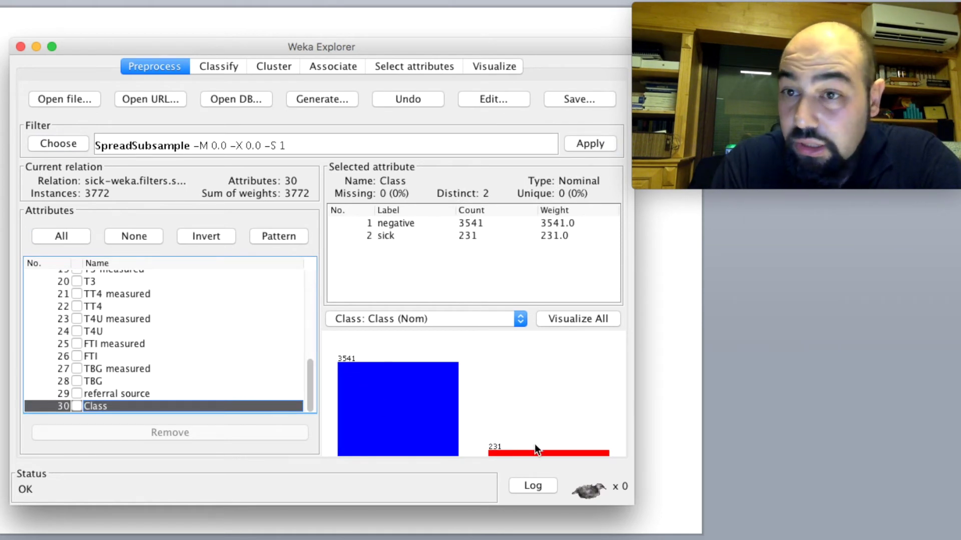
Set SpreadSubsample's distributionSpread to 2.0, apply the filter and show the Class attribute's distribution
left_click(252, 143)
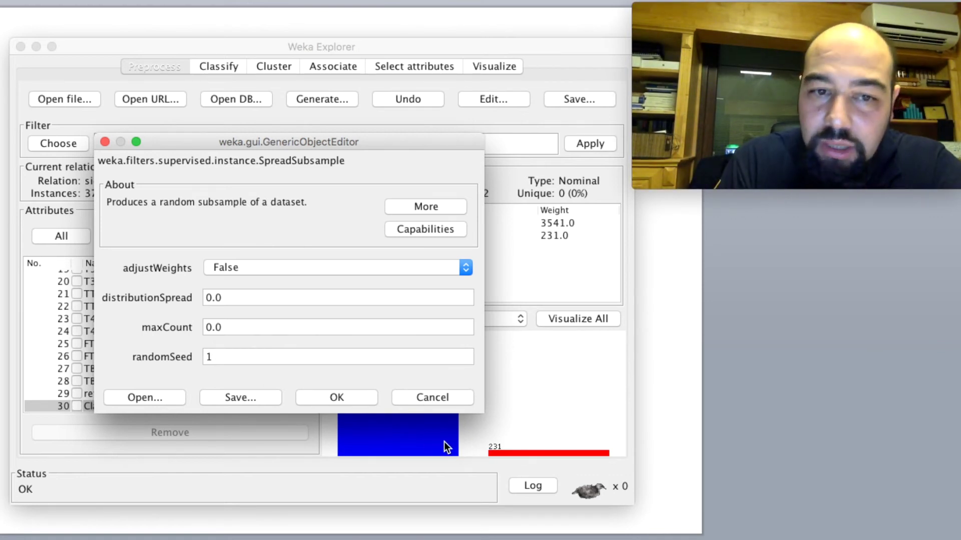
left_click(427, 398)
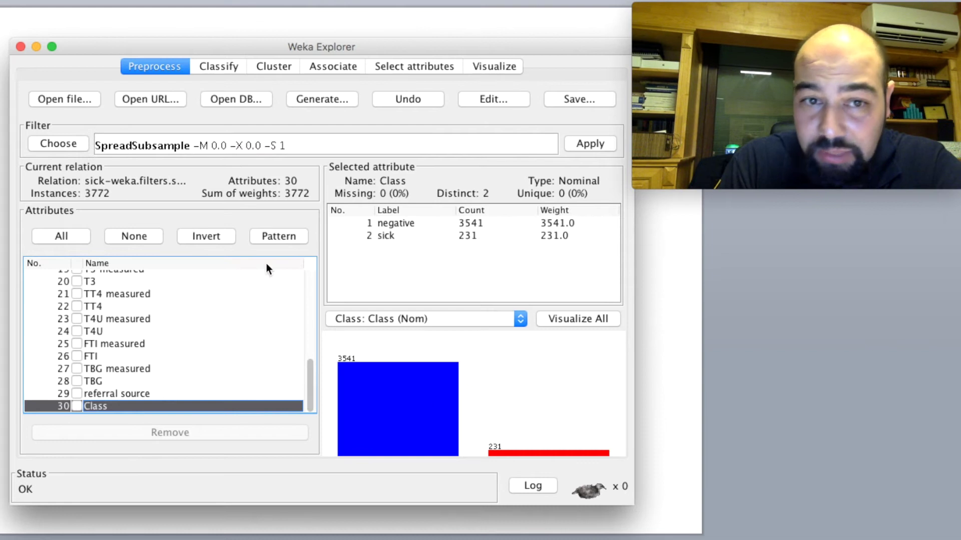
left_click(289, 151)
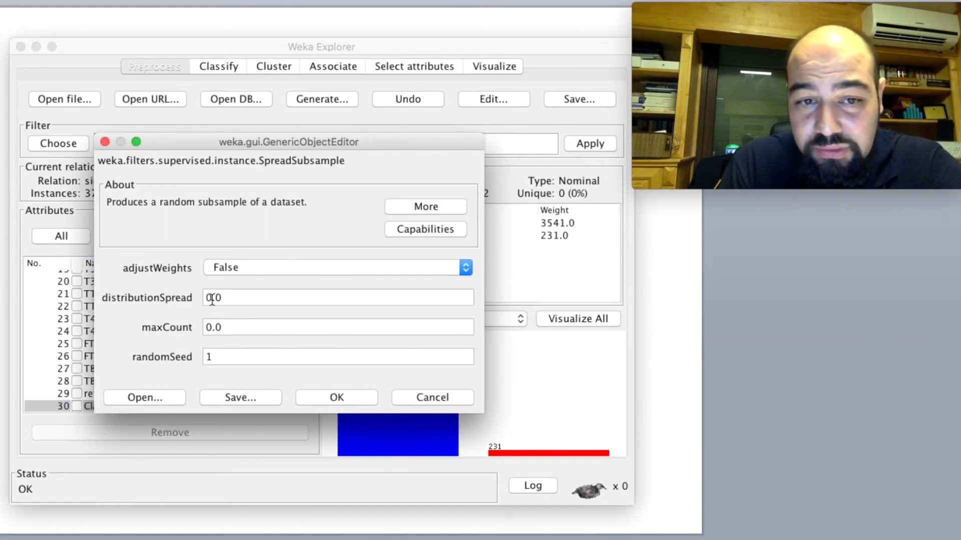
left_click_drag(212, 299, 191, 299)
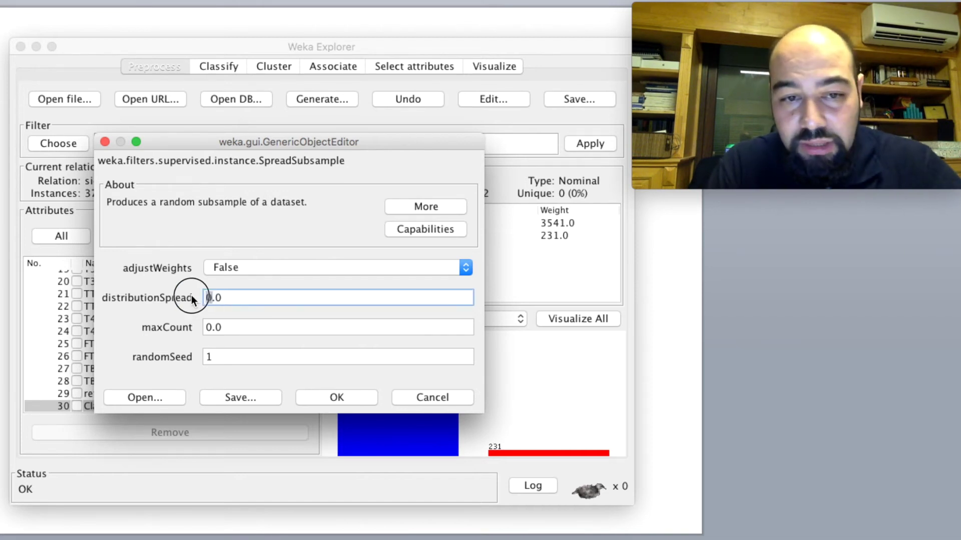
type("1")
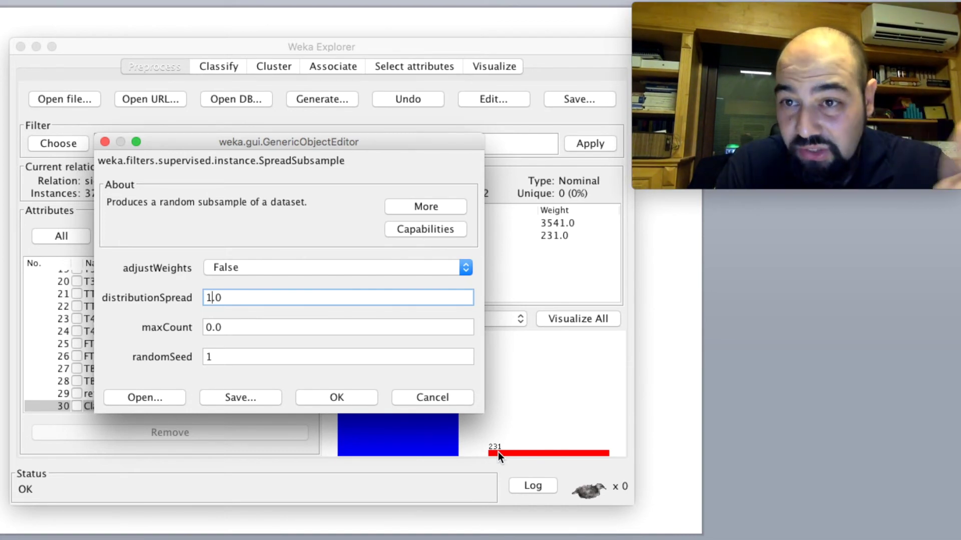
key("BackSpace")
type("2")
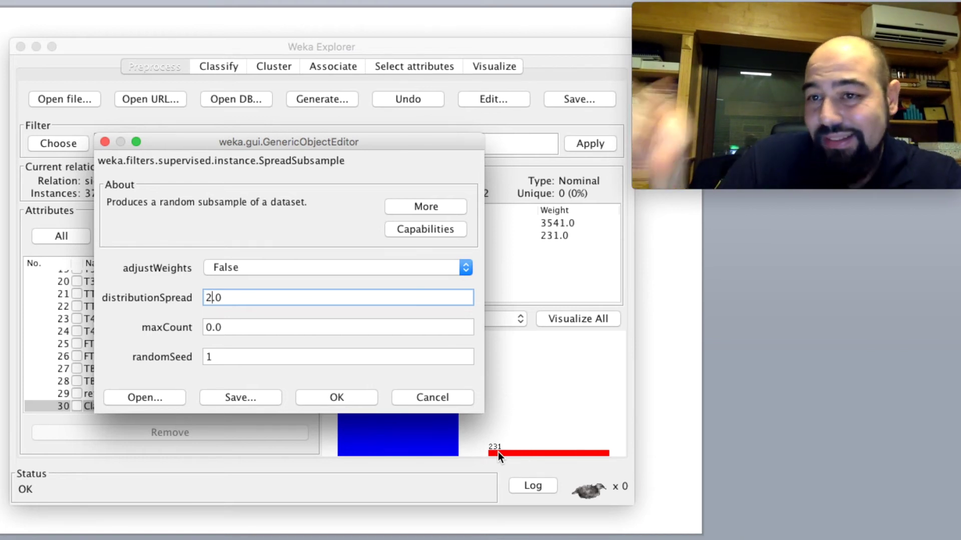
left_click(347, 401)
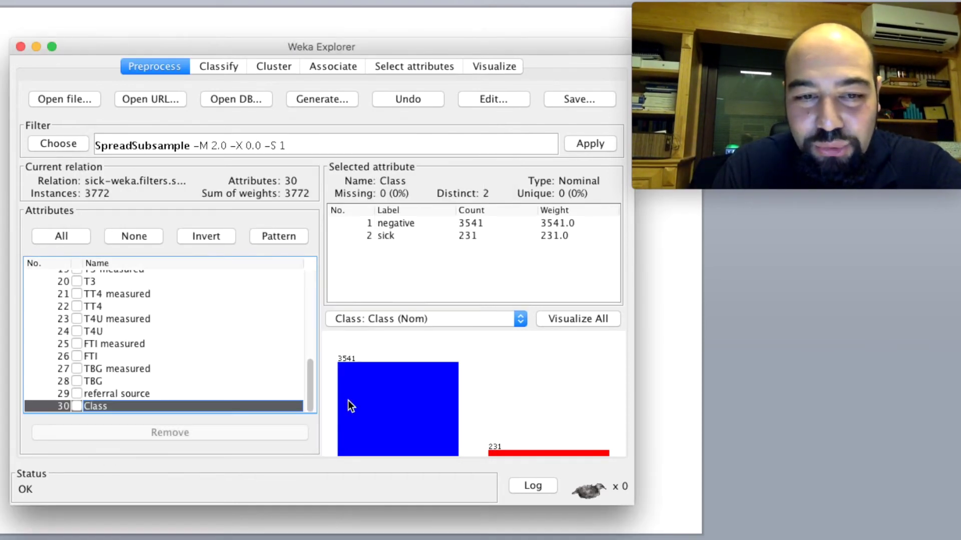
left_click(591, 145)
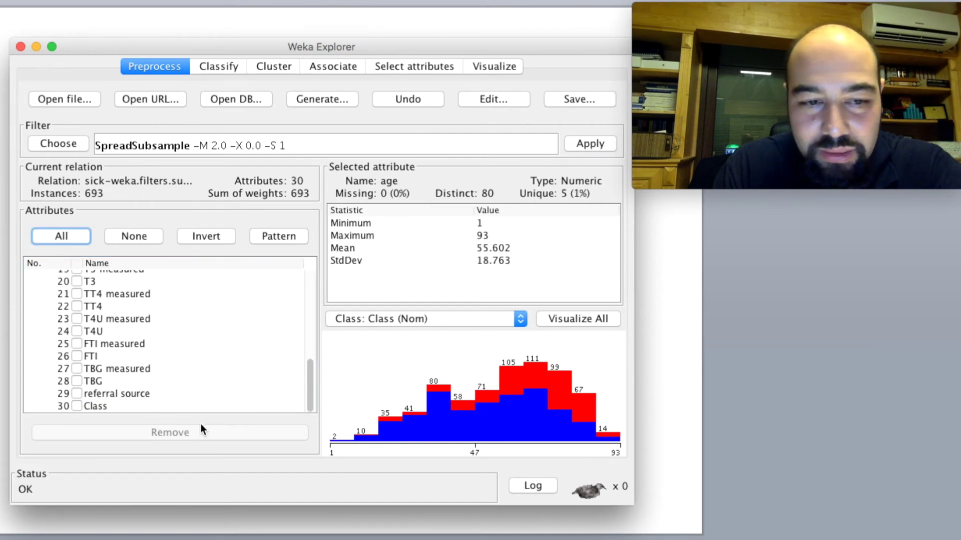
left_click(154, 406)
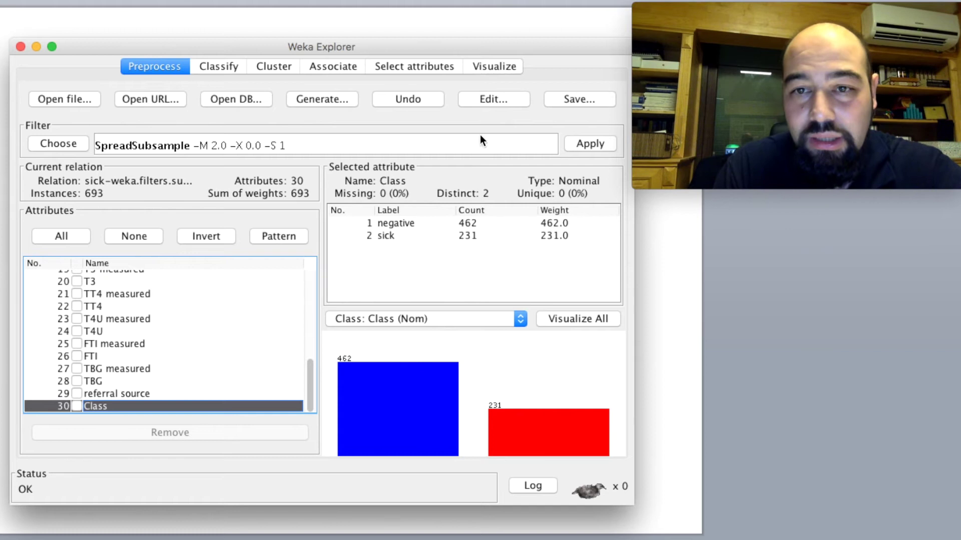
Change SpreadSubsample's distributionSpread to 1.0, reapply the filter and show the Class attribute's distribution
left_click(414, 149)
left_click(212, 299)
type("1")
key("BackSpace")
key("BackSpace")
type("1")
left_click(351, 393)
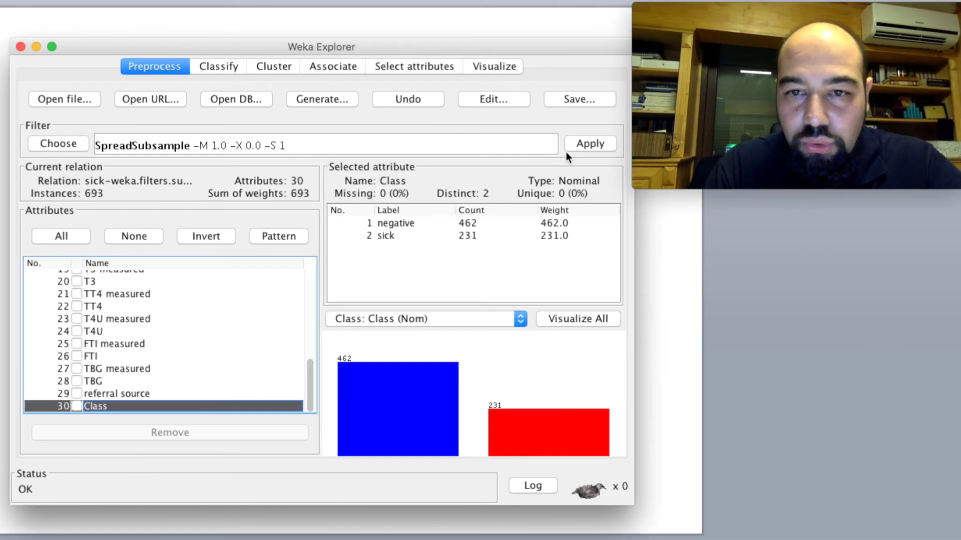
left_click(603, 143)
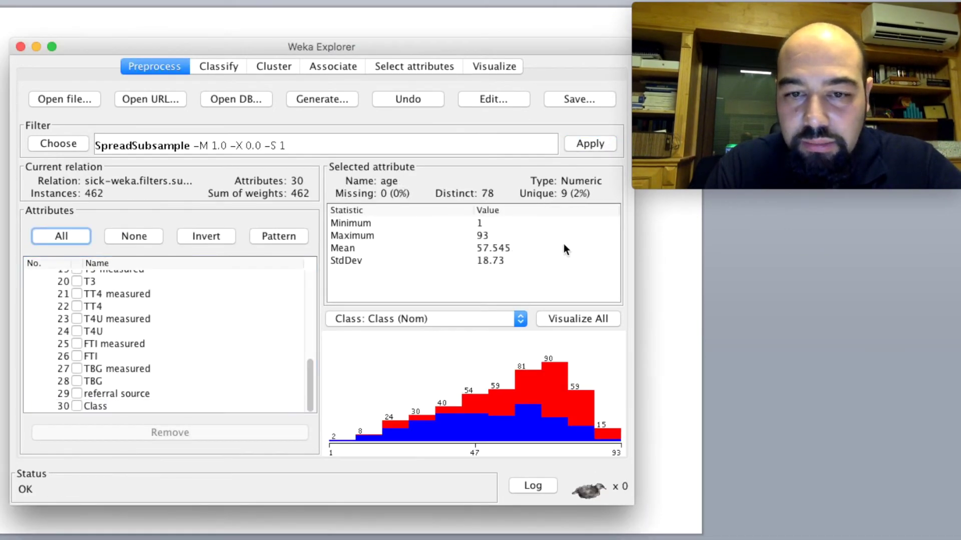
left_click(110, 404)
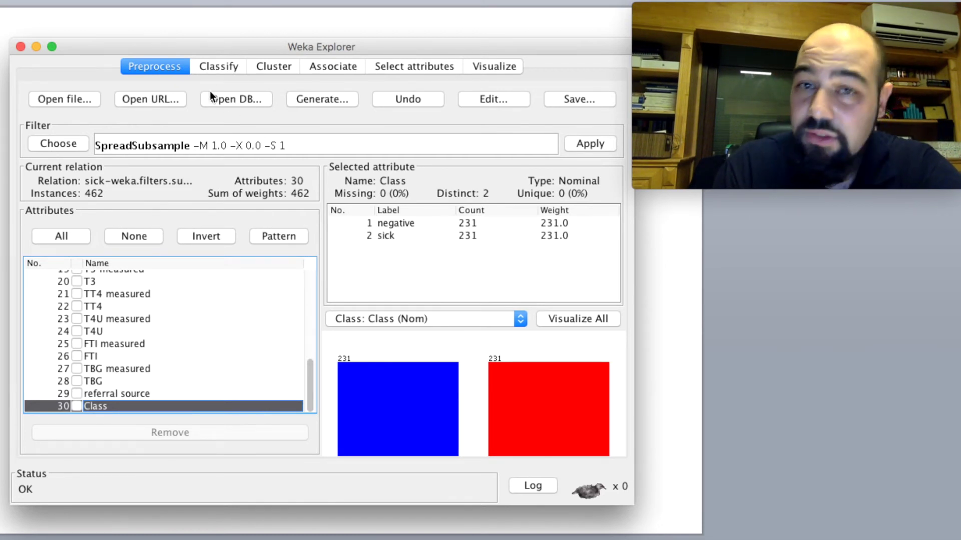
Run the IBk classifier again with 10-fold cross-validation on the subsampled data
left_click(209, 66)
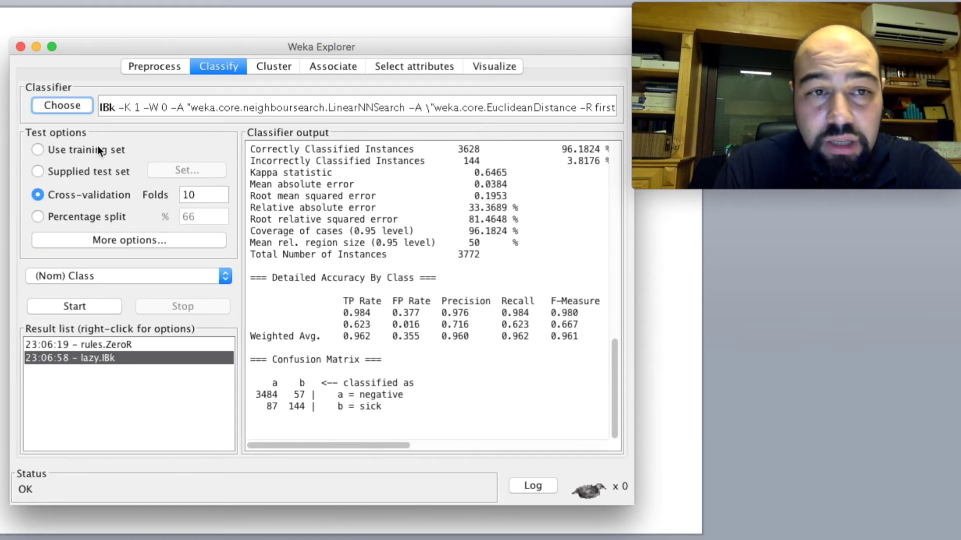
left_click(68, 305)
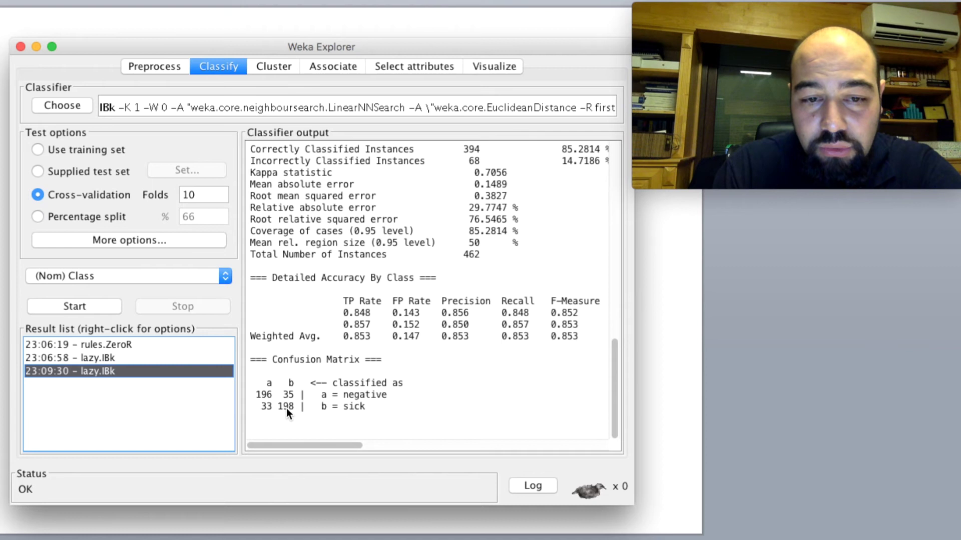
Compare the confusion matrices of the earlier IBk run on the full data and the latest run on the subsampled data
left_click(180, 358)
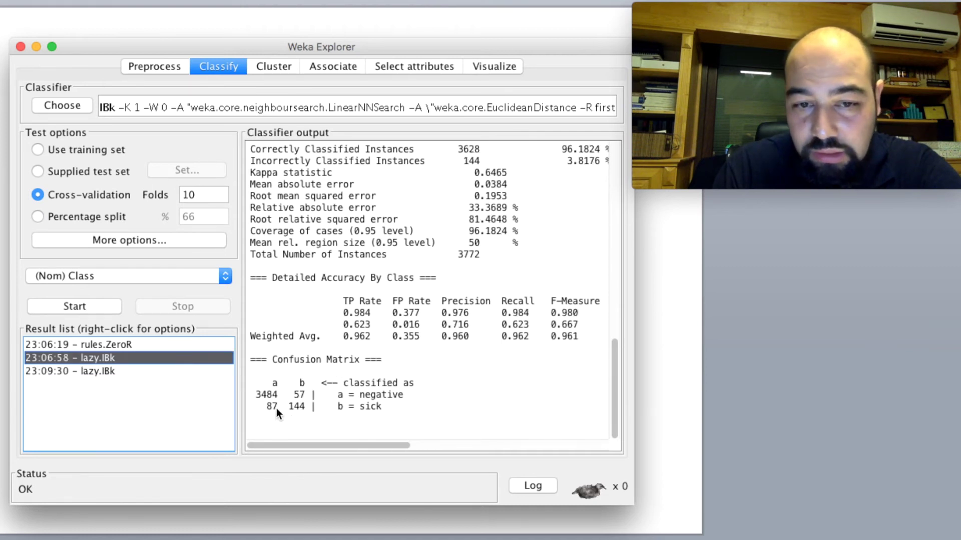
left_click(111, 371)
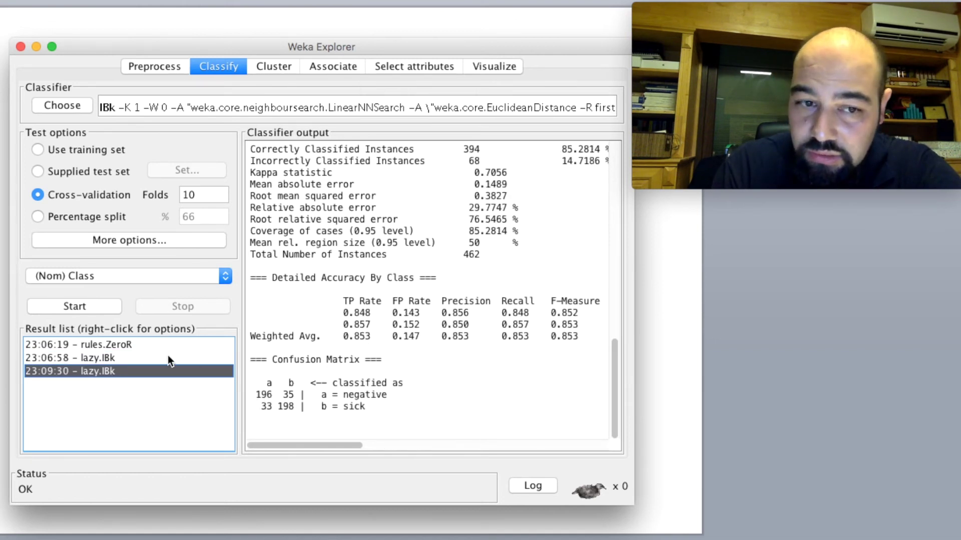
left_click(137, 356)
left_click(157, 370)
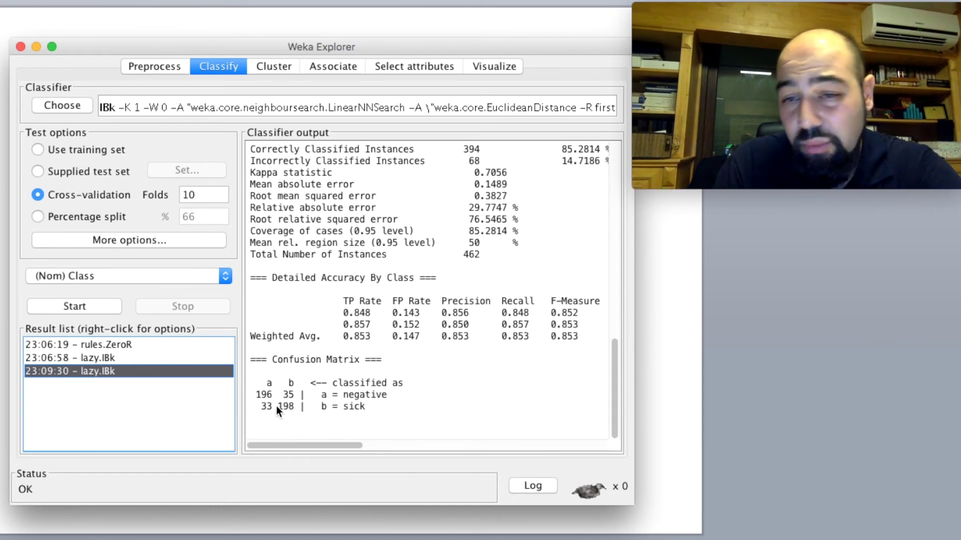
Review the subsampled class distribution, check the presentation slide's Synthetic Data (SMOTE) item and return to Weka Explorer
left_click(169, 68)
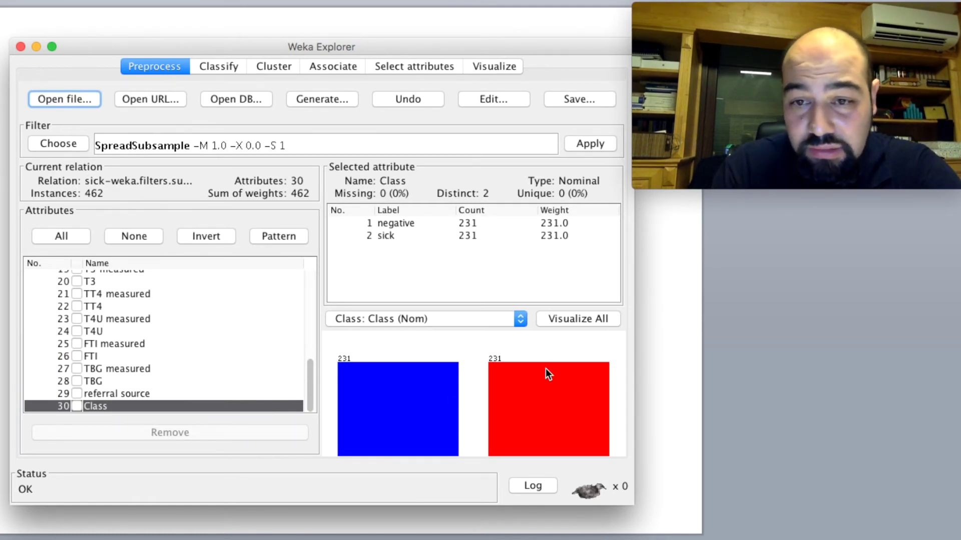
left_click(674, 328)
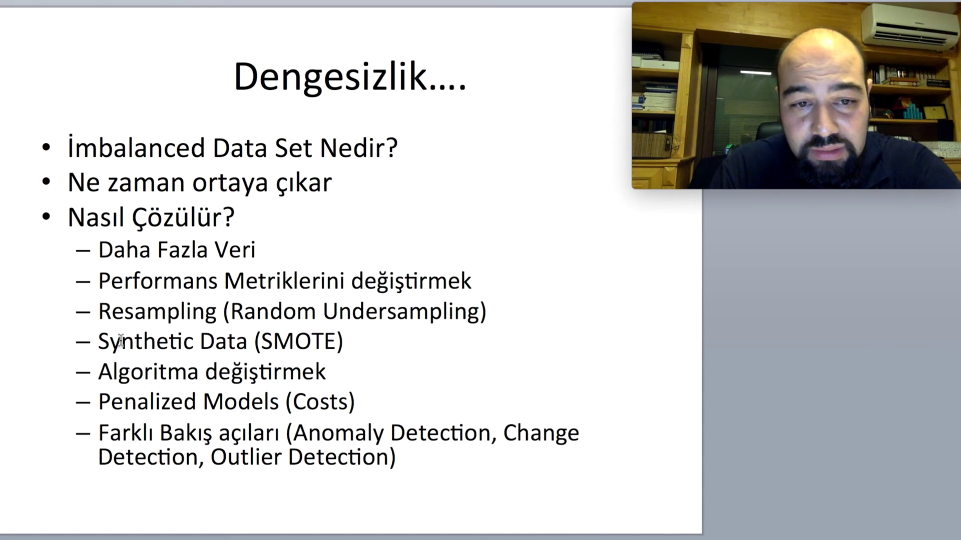
left_click(555, 533)
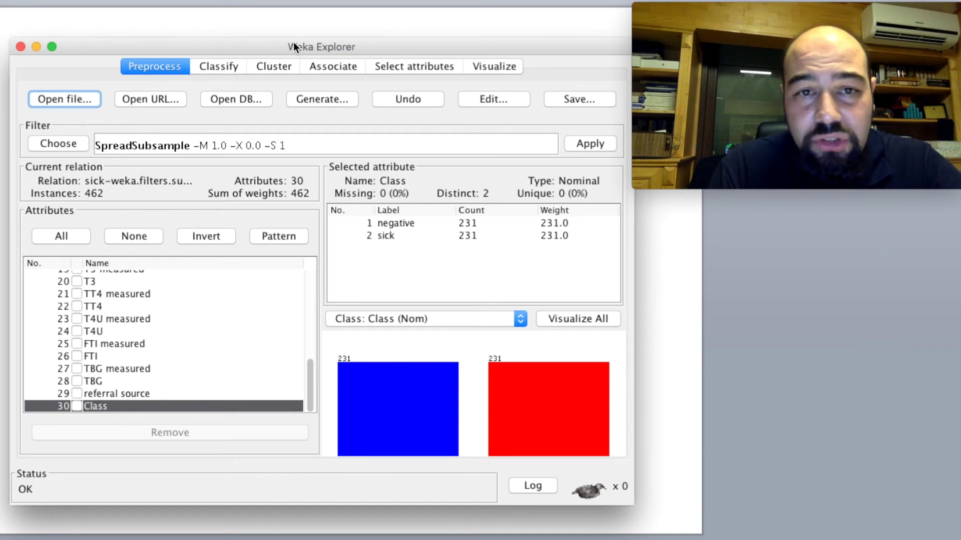
Look up the SMOTE package and its description in Weka's Package Manager, and close the manager
left_click_drag(339, 47, 549, 24)
left_click_drag(195, 179, 123, 82)
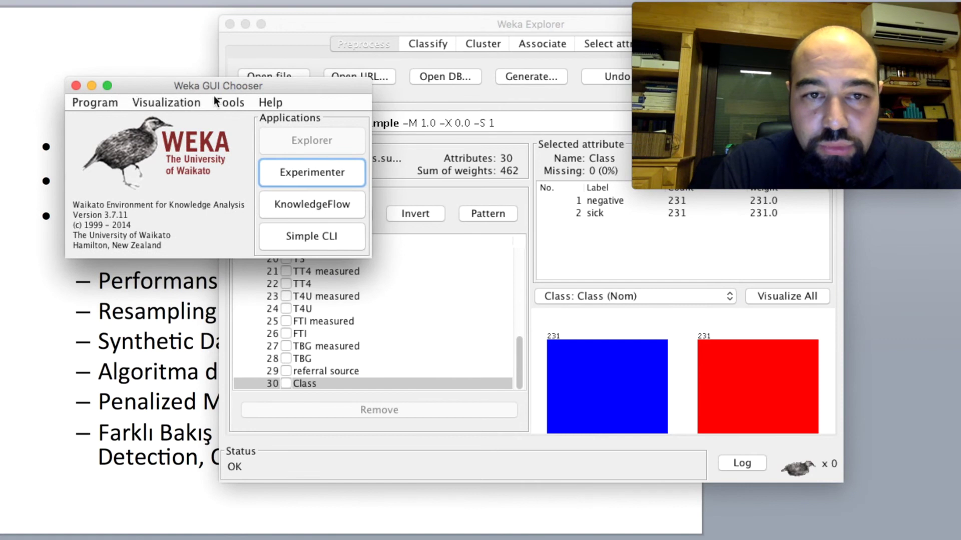
left_click(235, 101)
left_click(262, 116)
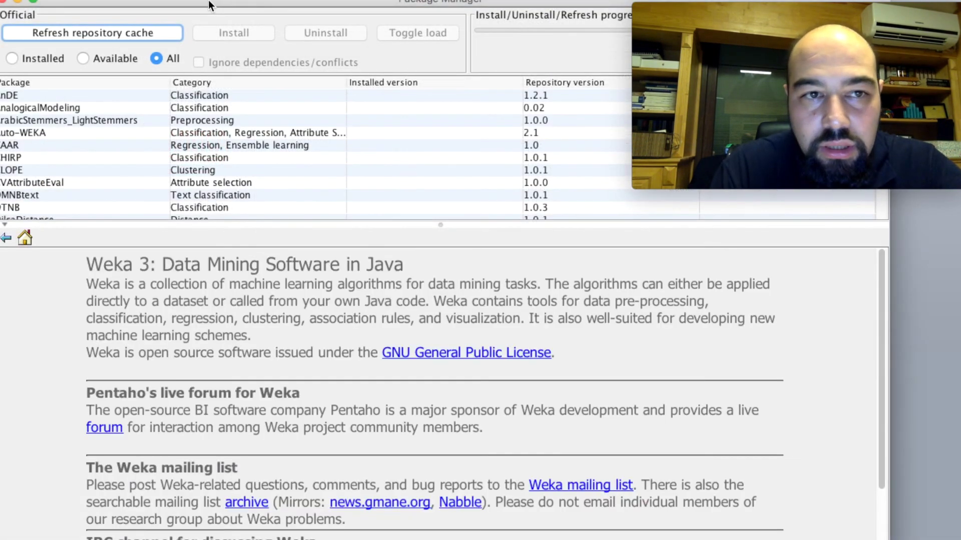
scroll(158, 148, "down", 10)
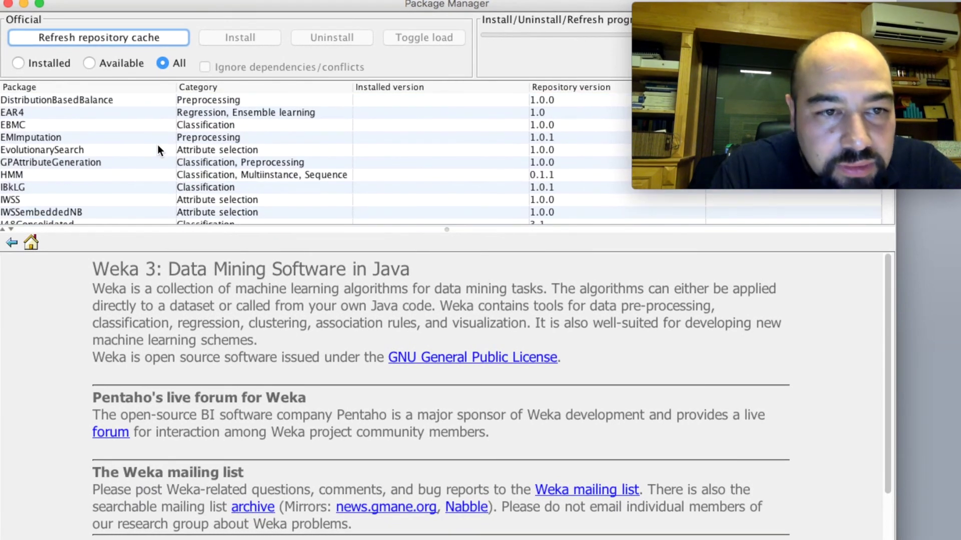
scroll(158, 149, "down", 5)
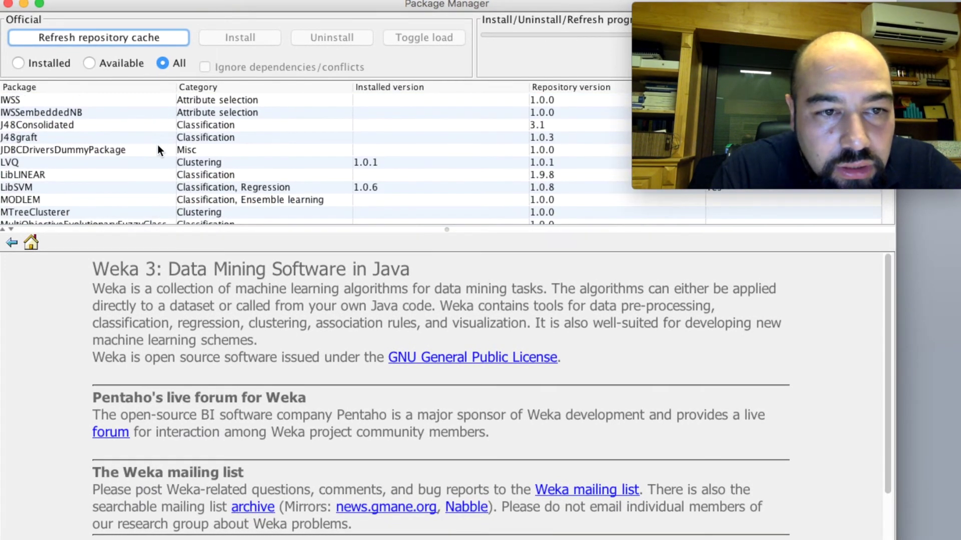
scroll(157, 149, "down", 3)
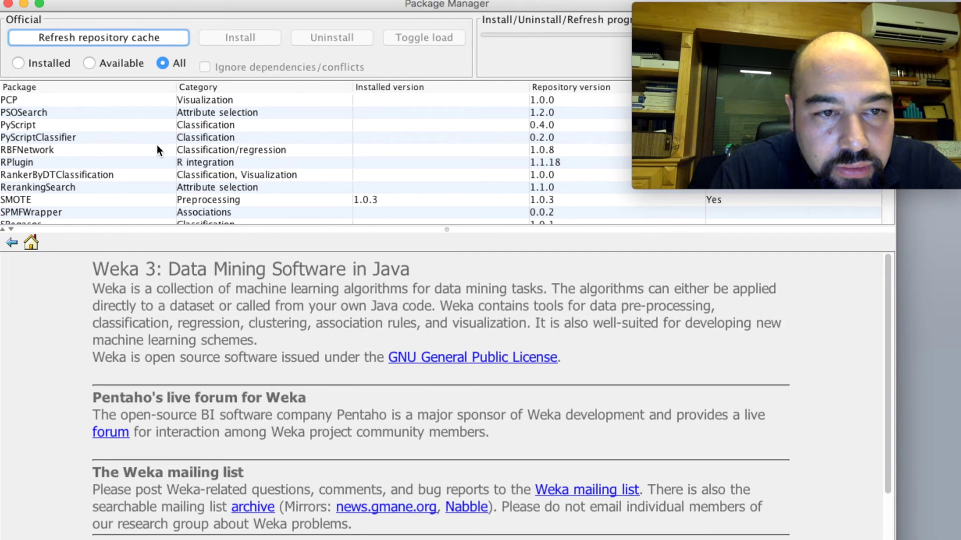
left_click(89, 199)
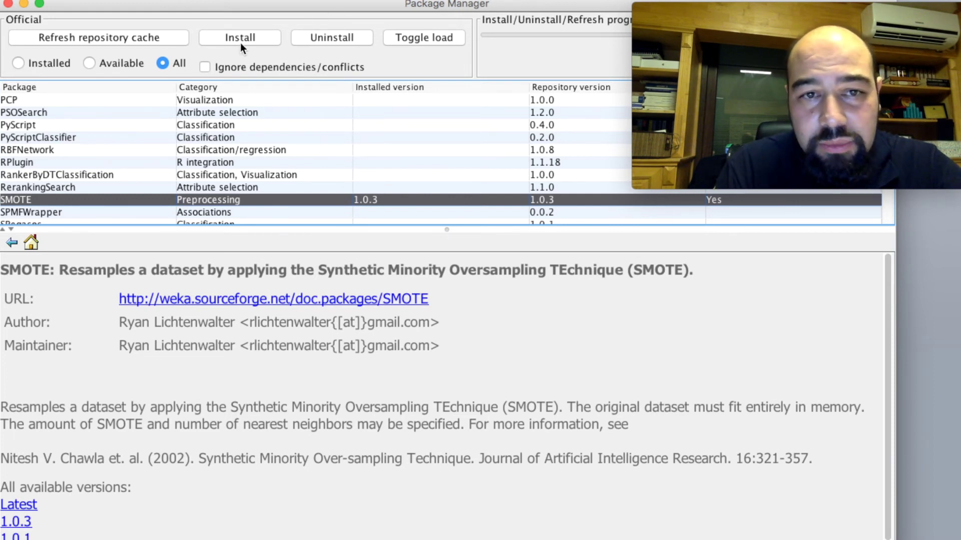
left_click(8, 4)
Load sick.arff from the data folder into a new Explorer window and show the Class attribute's distribution
left_click(275, 86)
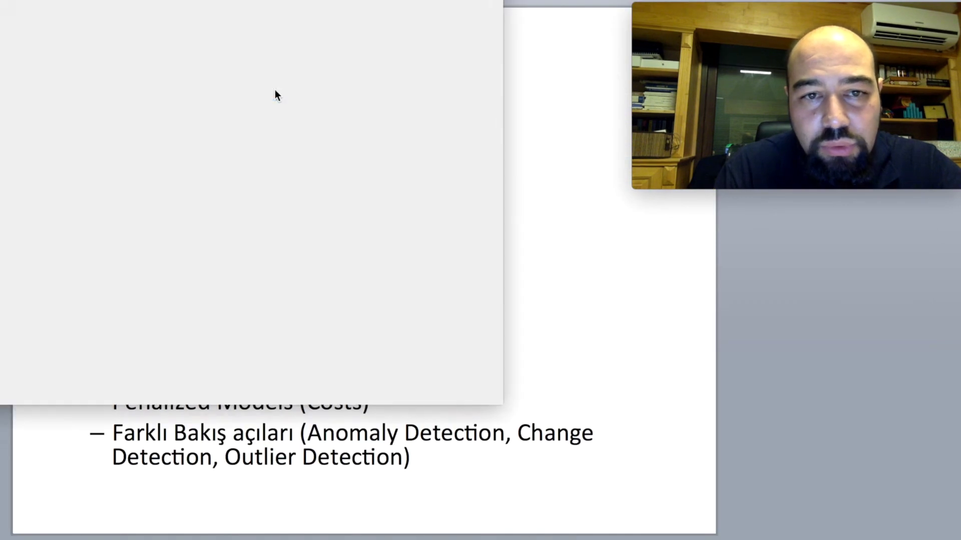
left_click_drag(194, 0, 357, 20)
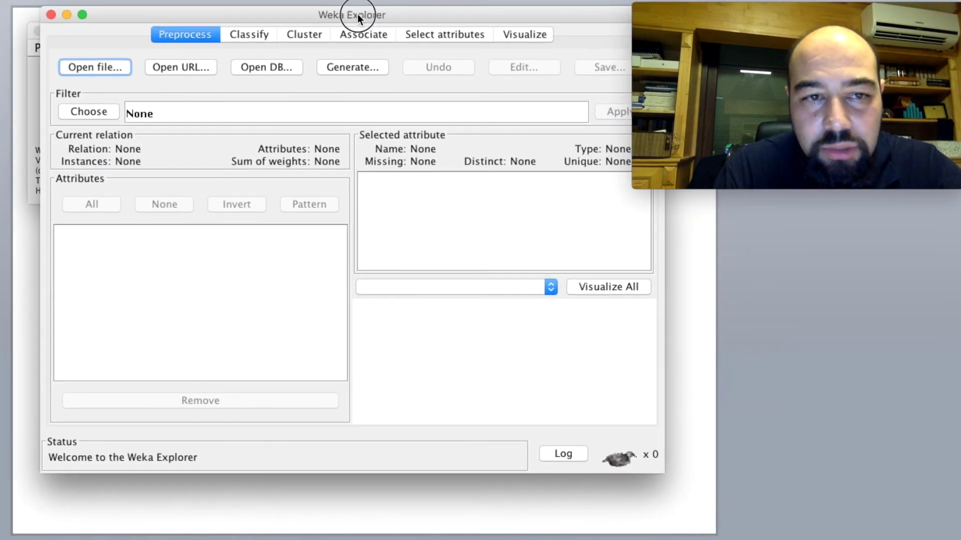
left_click(100, 70)
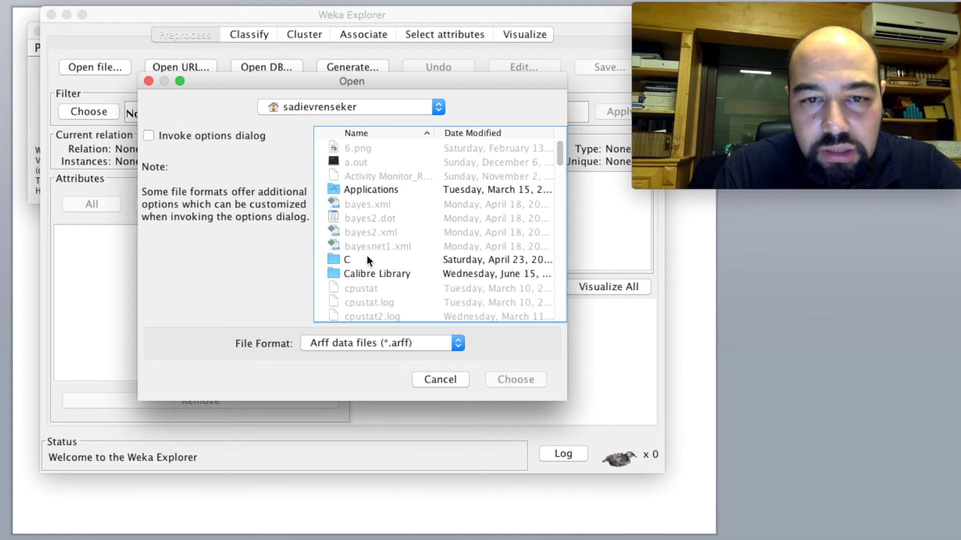
scroll(367, 259, "down", 3)
double_click(347, 216)
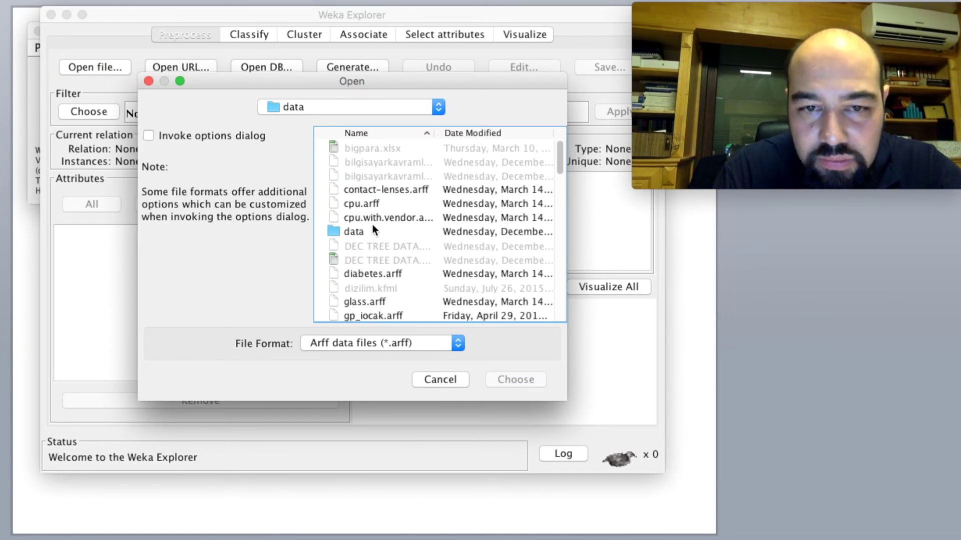
scroll(389, 238, "down", 10)
left_click(370, 247)
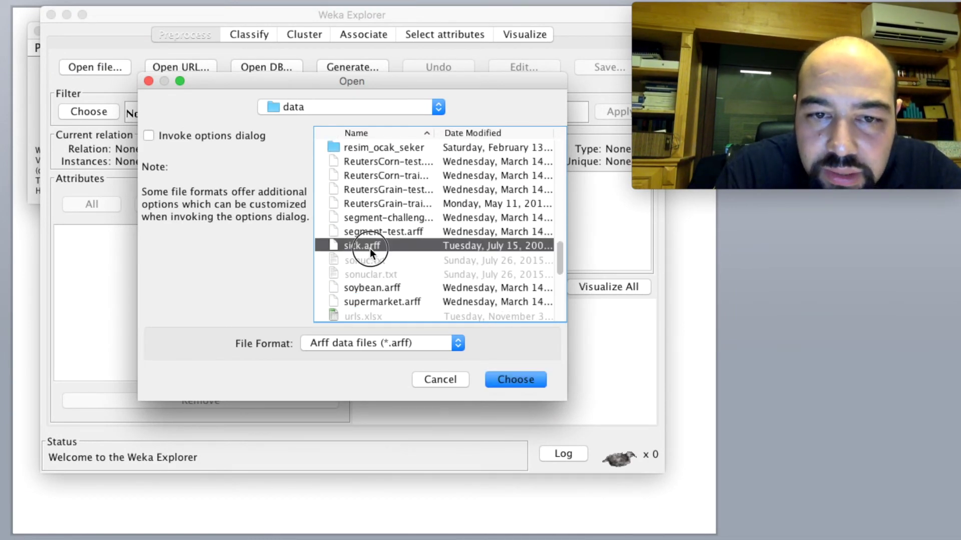
double_click(370, 247)
scroll(157, 332, "down", 5)
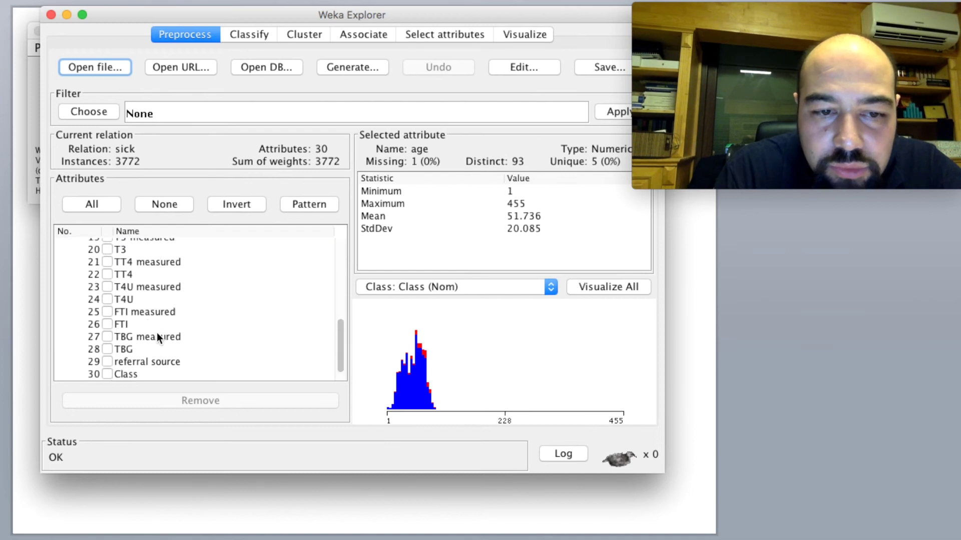
left_click(141, 372)
Choose SMOTE from the supervised instance filters
left_click(99, 112)
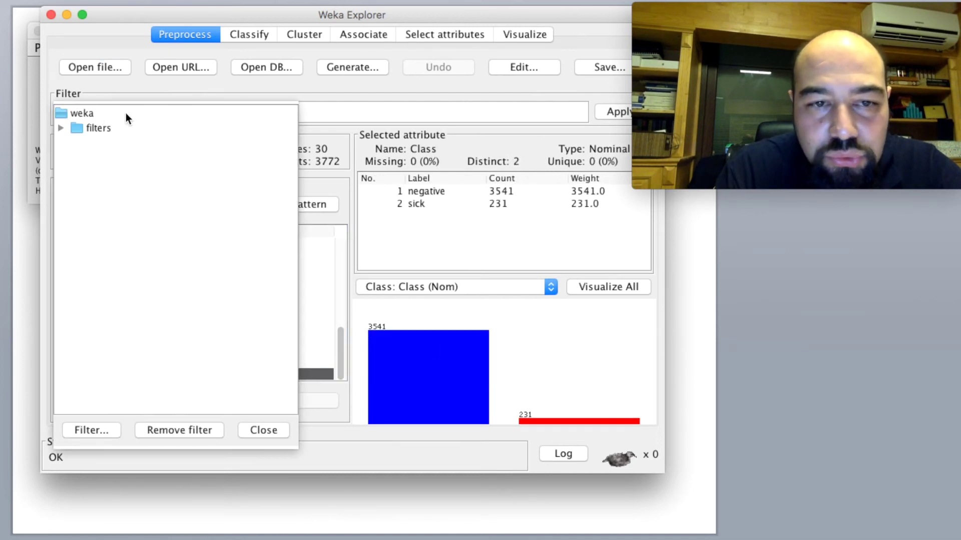
left_click(61, 129)
left_click(76, 173)
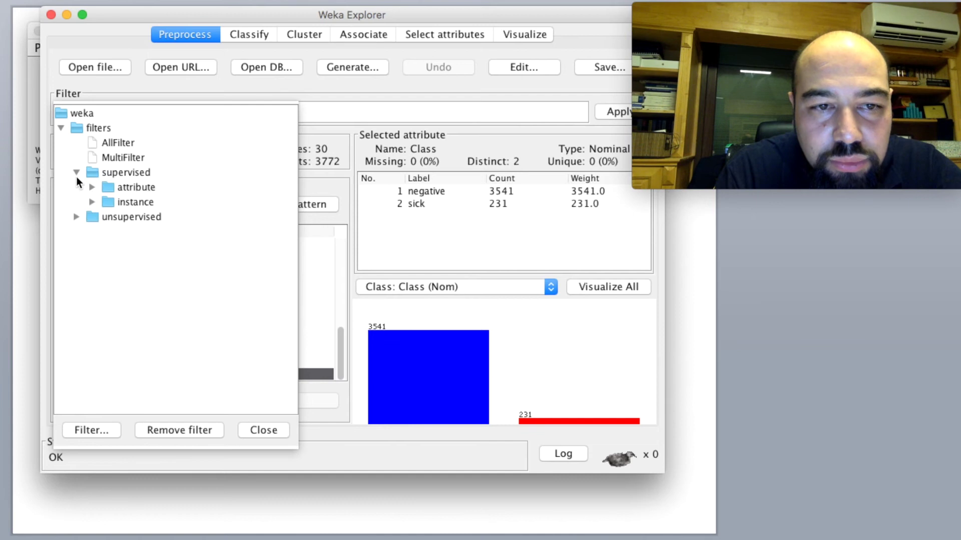
left_click(94, 201)
left_click(142, 232)
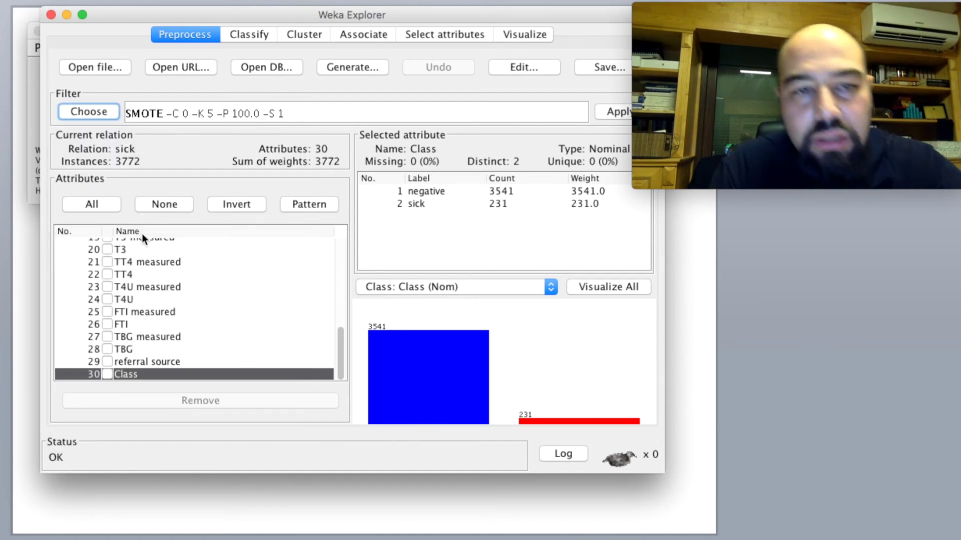
Review SMOTE's default parameters, apply the filter with percentage 100.0 and show the Class attribute's distribution
left_click_drag(325, 12, 308, 62)
left_click(296, 160)
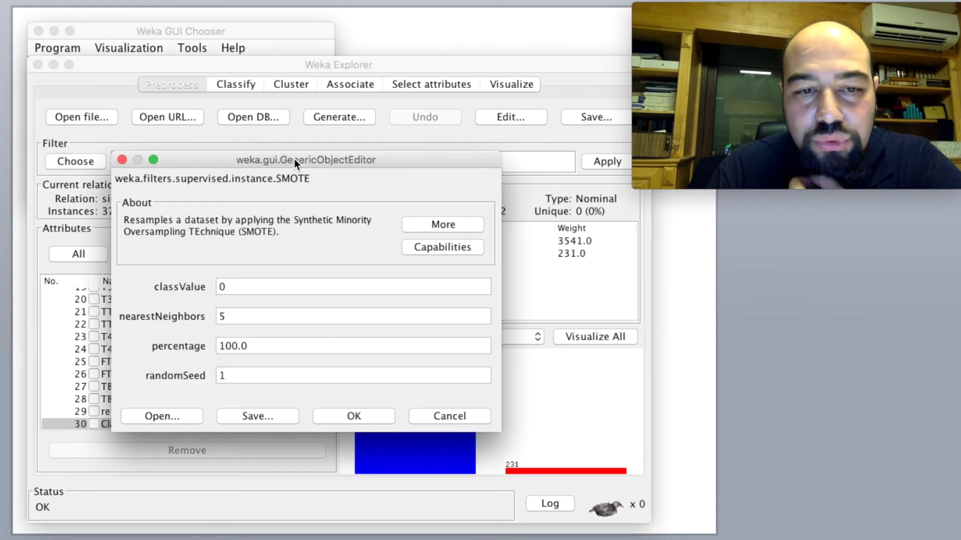
mouse_move(238, 284)
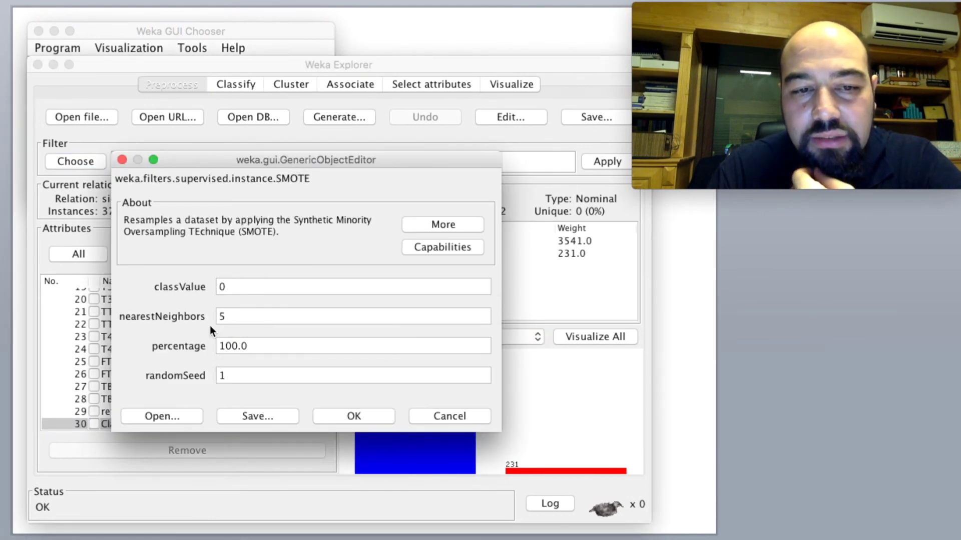
mouse_move(241, 316)
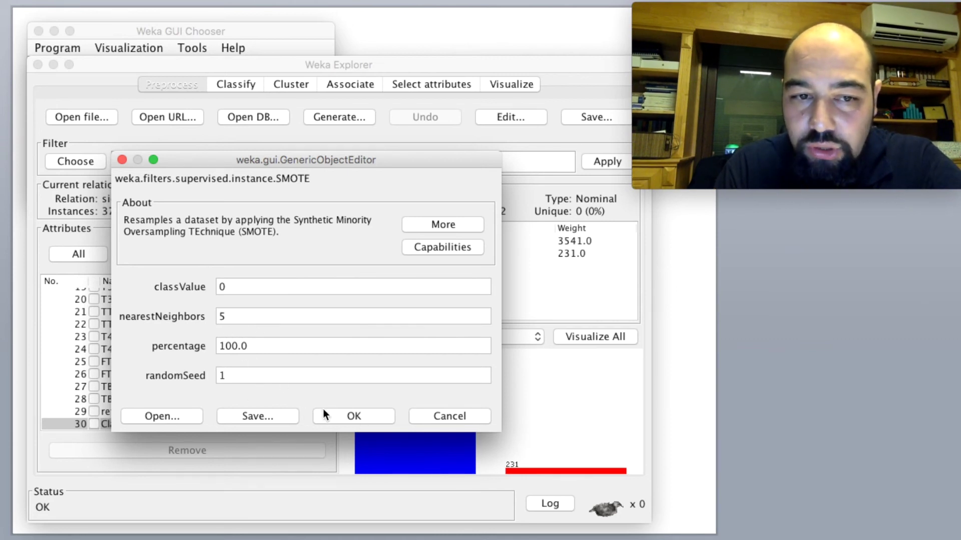
left_click(353, 416)
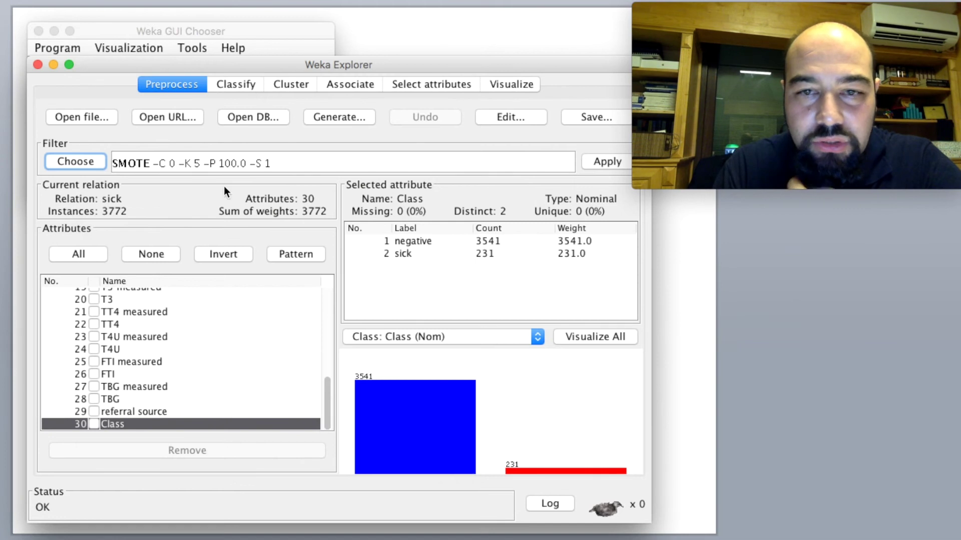
left_click(602, 163)
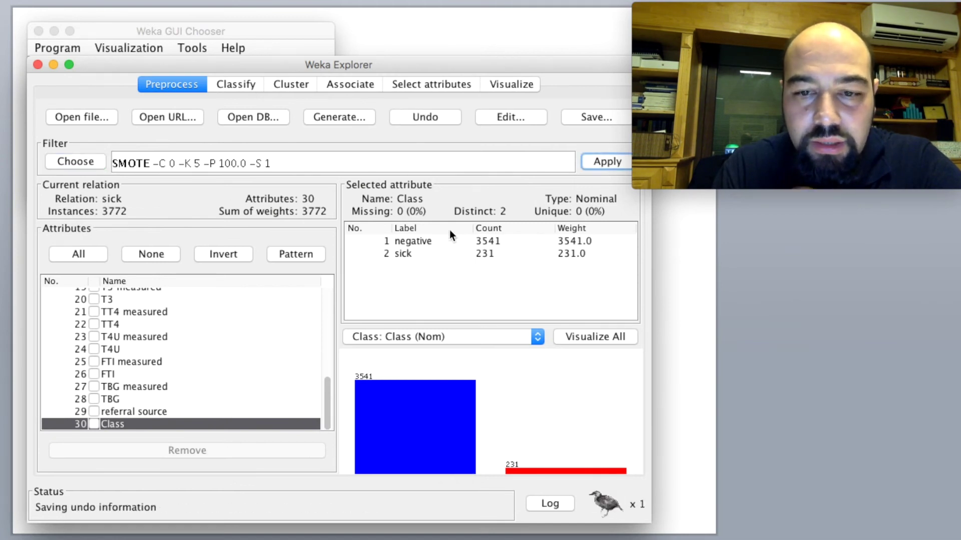
left_click(184, 425)
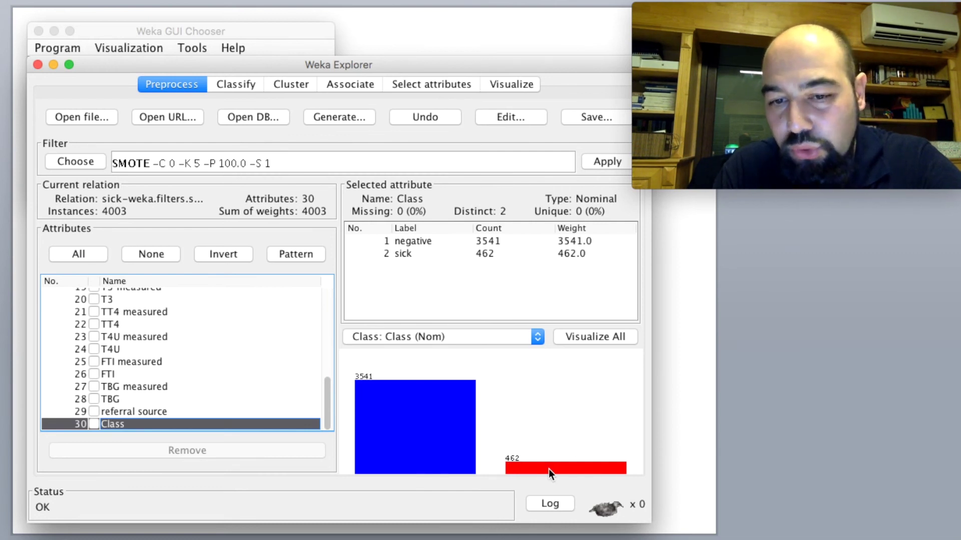
Set SMOTE's percentage to 800.0, apply the filter again and show the Class attribute's distribution
mouse_move(548, 470)
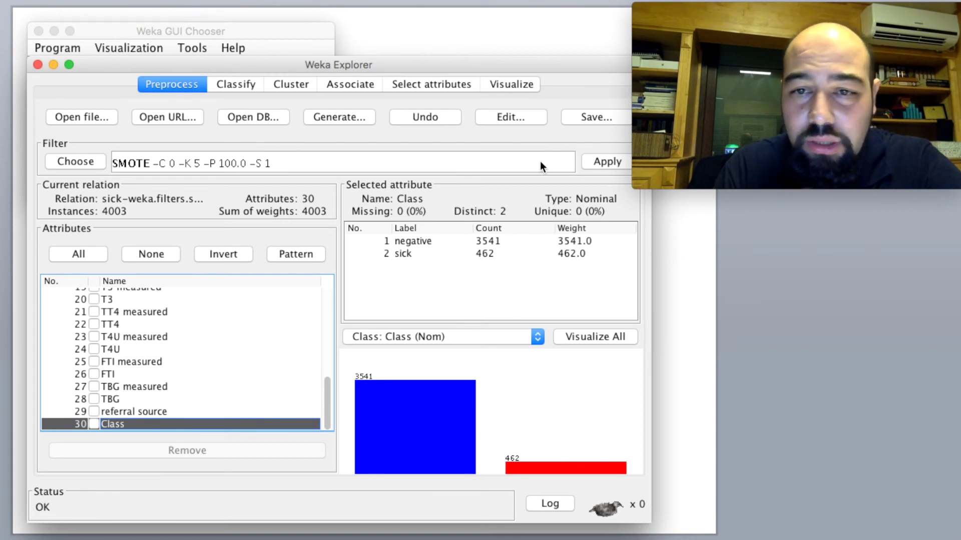
left_click(461, 163)
left_click(215, 343)
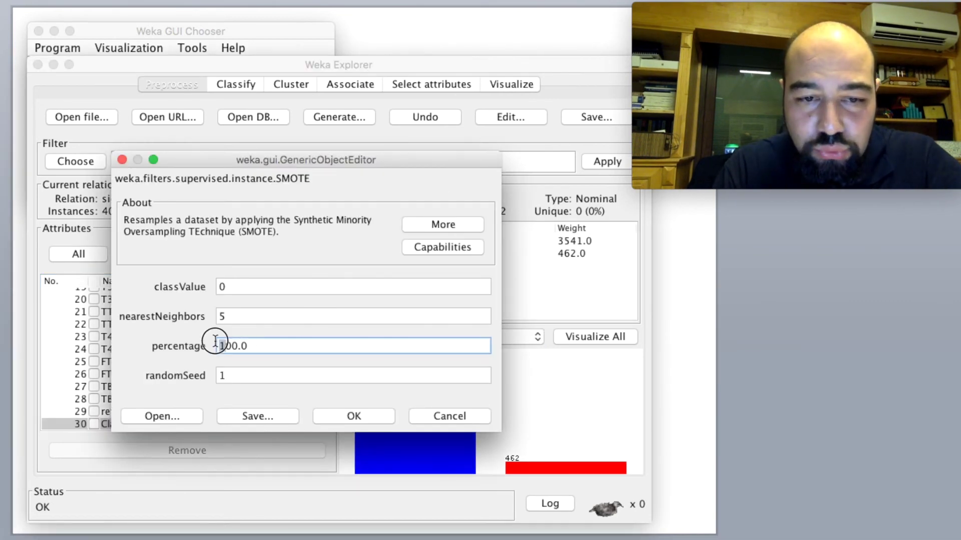
type("8")
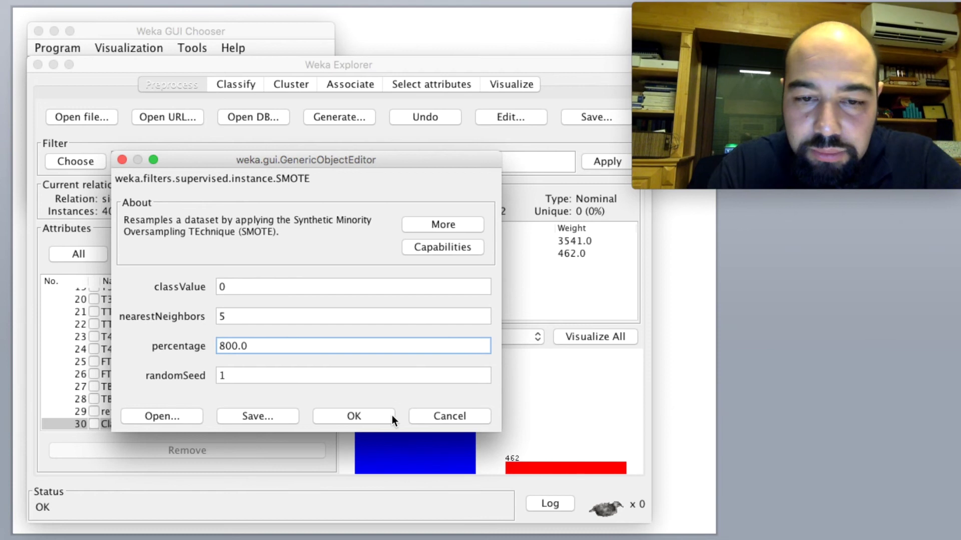
left_click(355, 418)
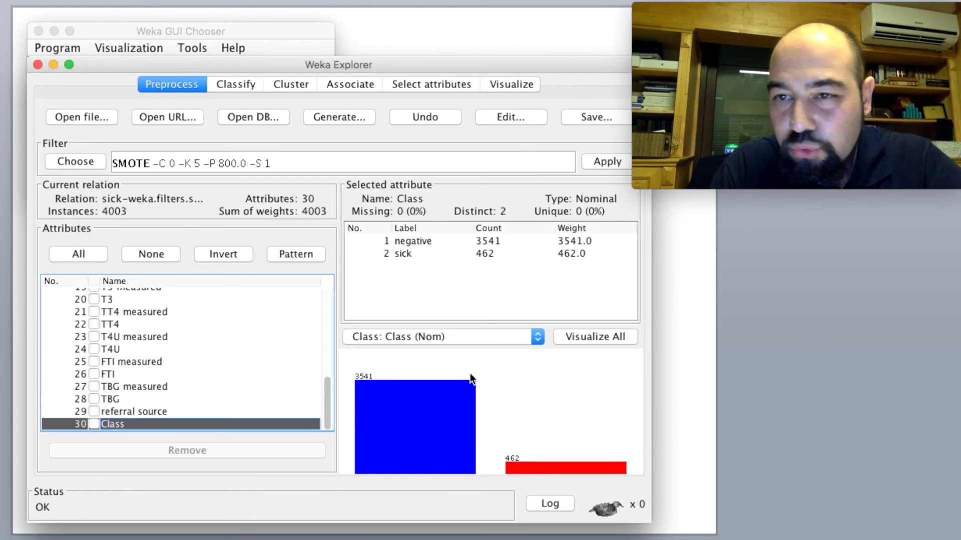
left_click(600, 162)
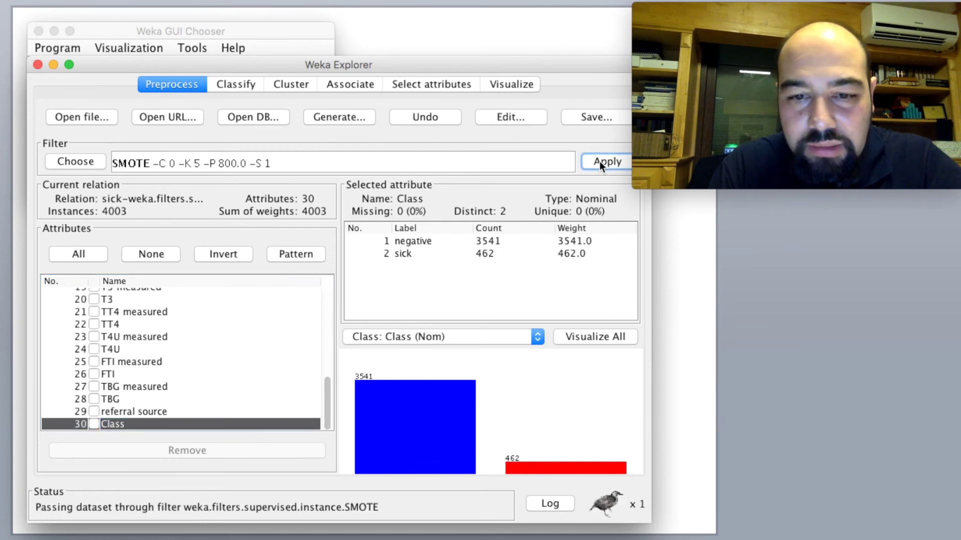
left_click(120, 424)
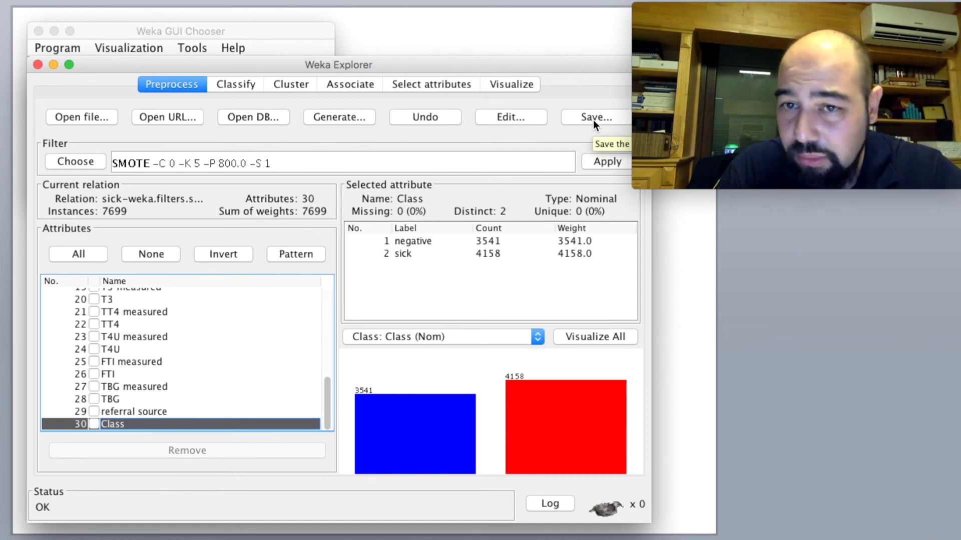
Choose the lazy classifier IBk and run it with 10-fold cross-validation on the SMOTE-oversampled data
left_click(243, 88)
left_click(94, 129)
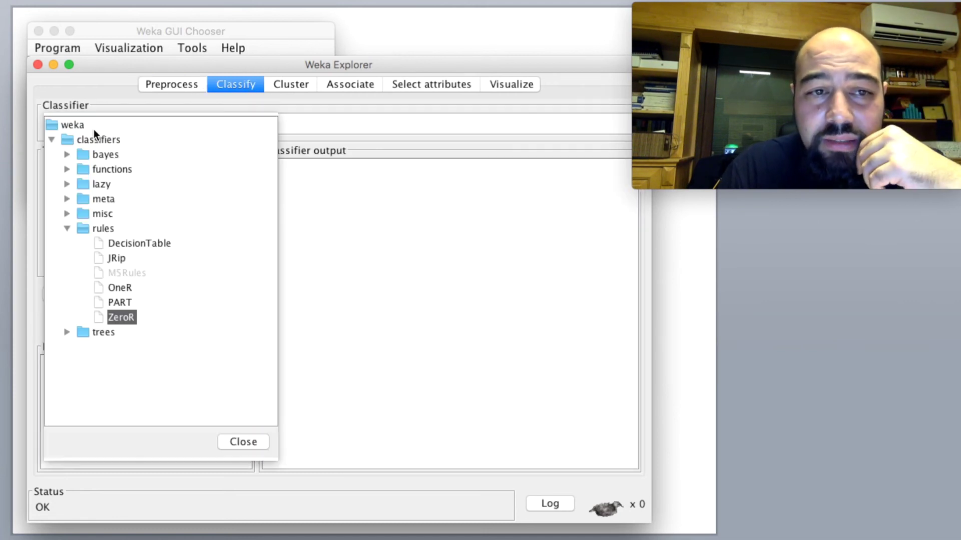
left_click(67, 170)
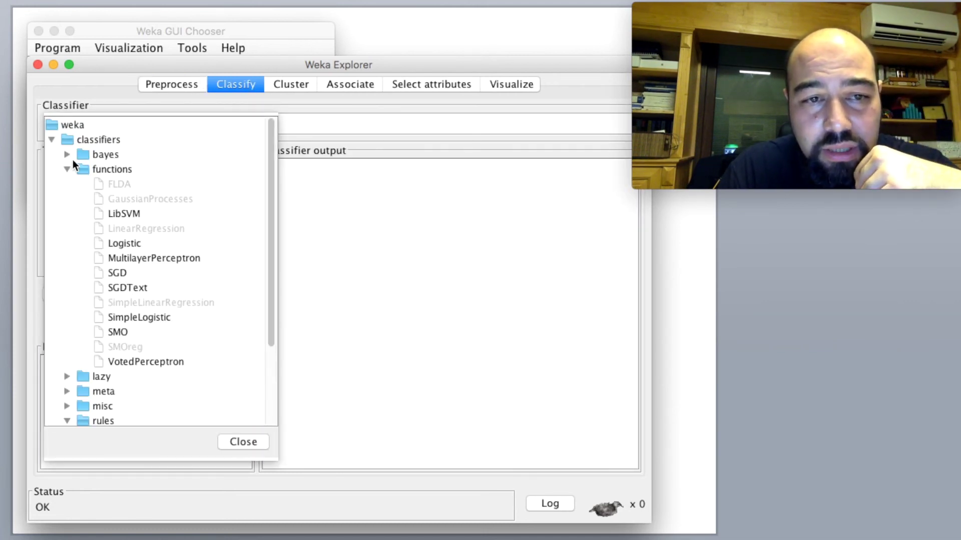
left_click(63, 377)
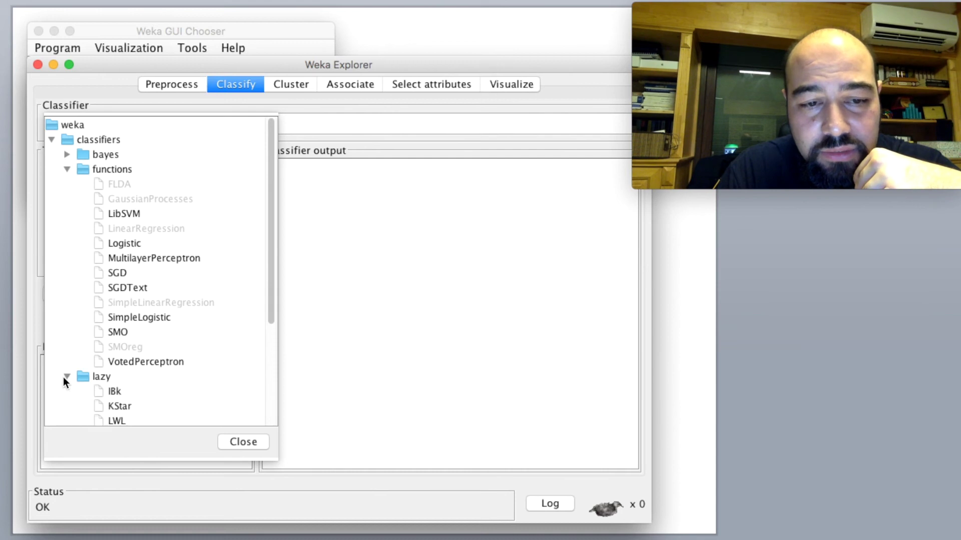
left_click(103, 394)
left_click(99, 327)
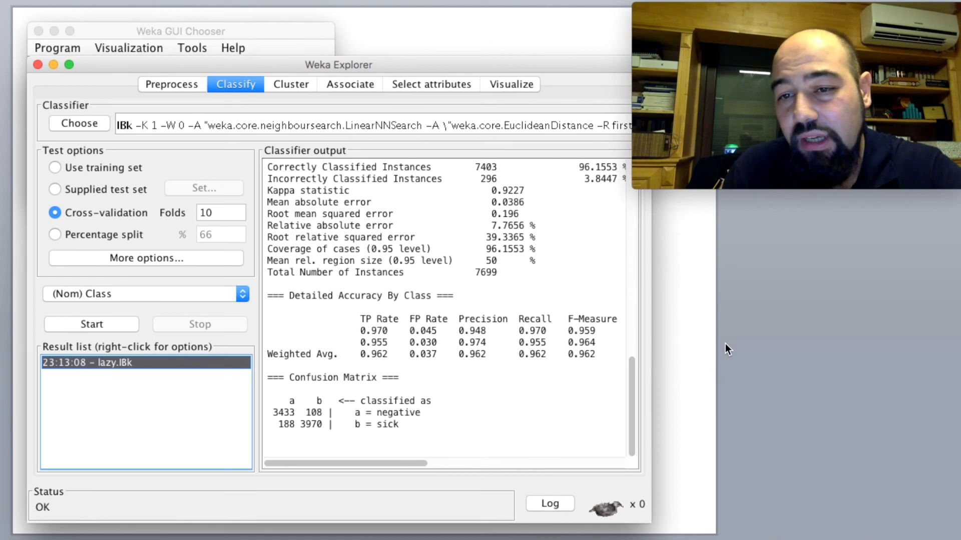
Switch to the presentation slide listing solutions for imbalanced data sets
left_click(691, 340)
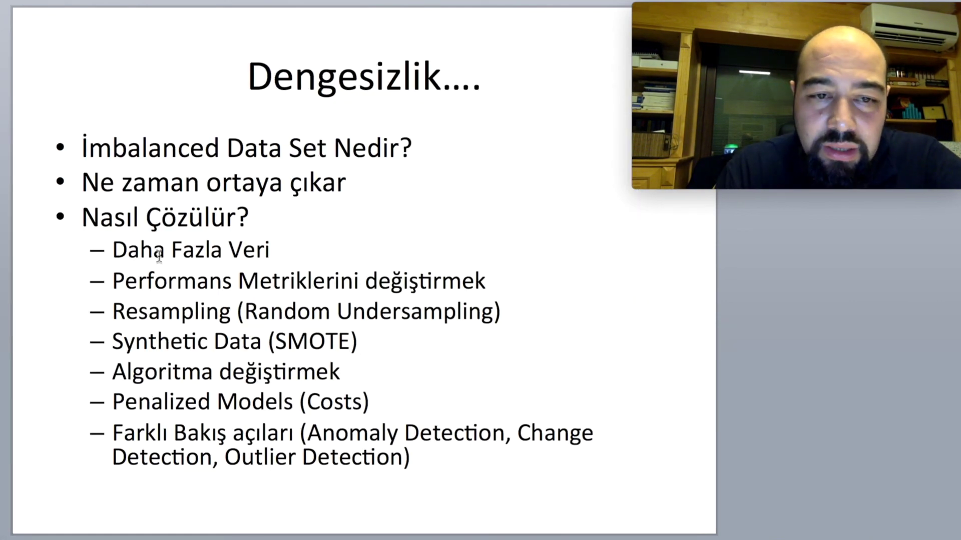